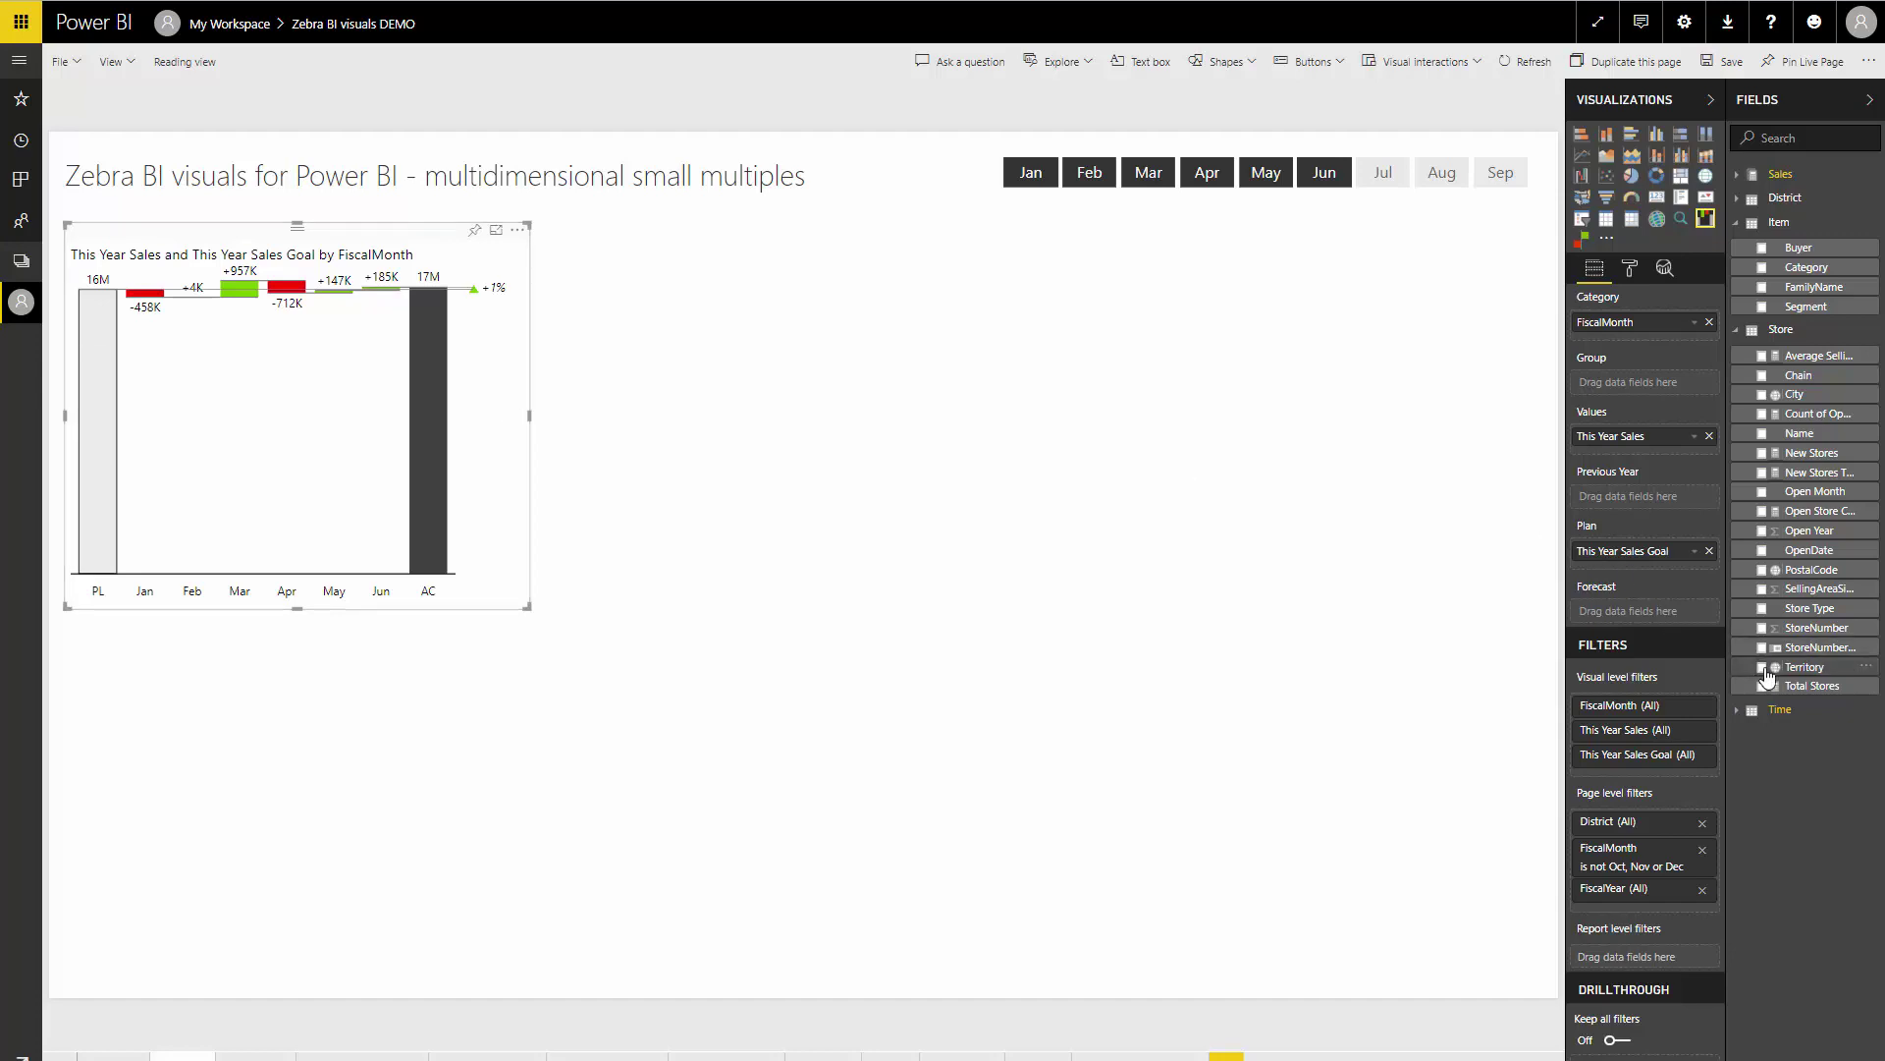
- Split the waterfall into one chart per Territory and stretch it across the report page
click(1762, 668)
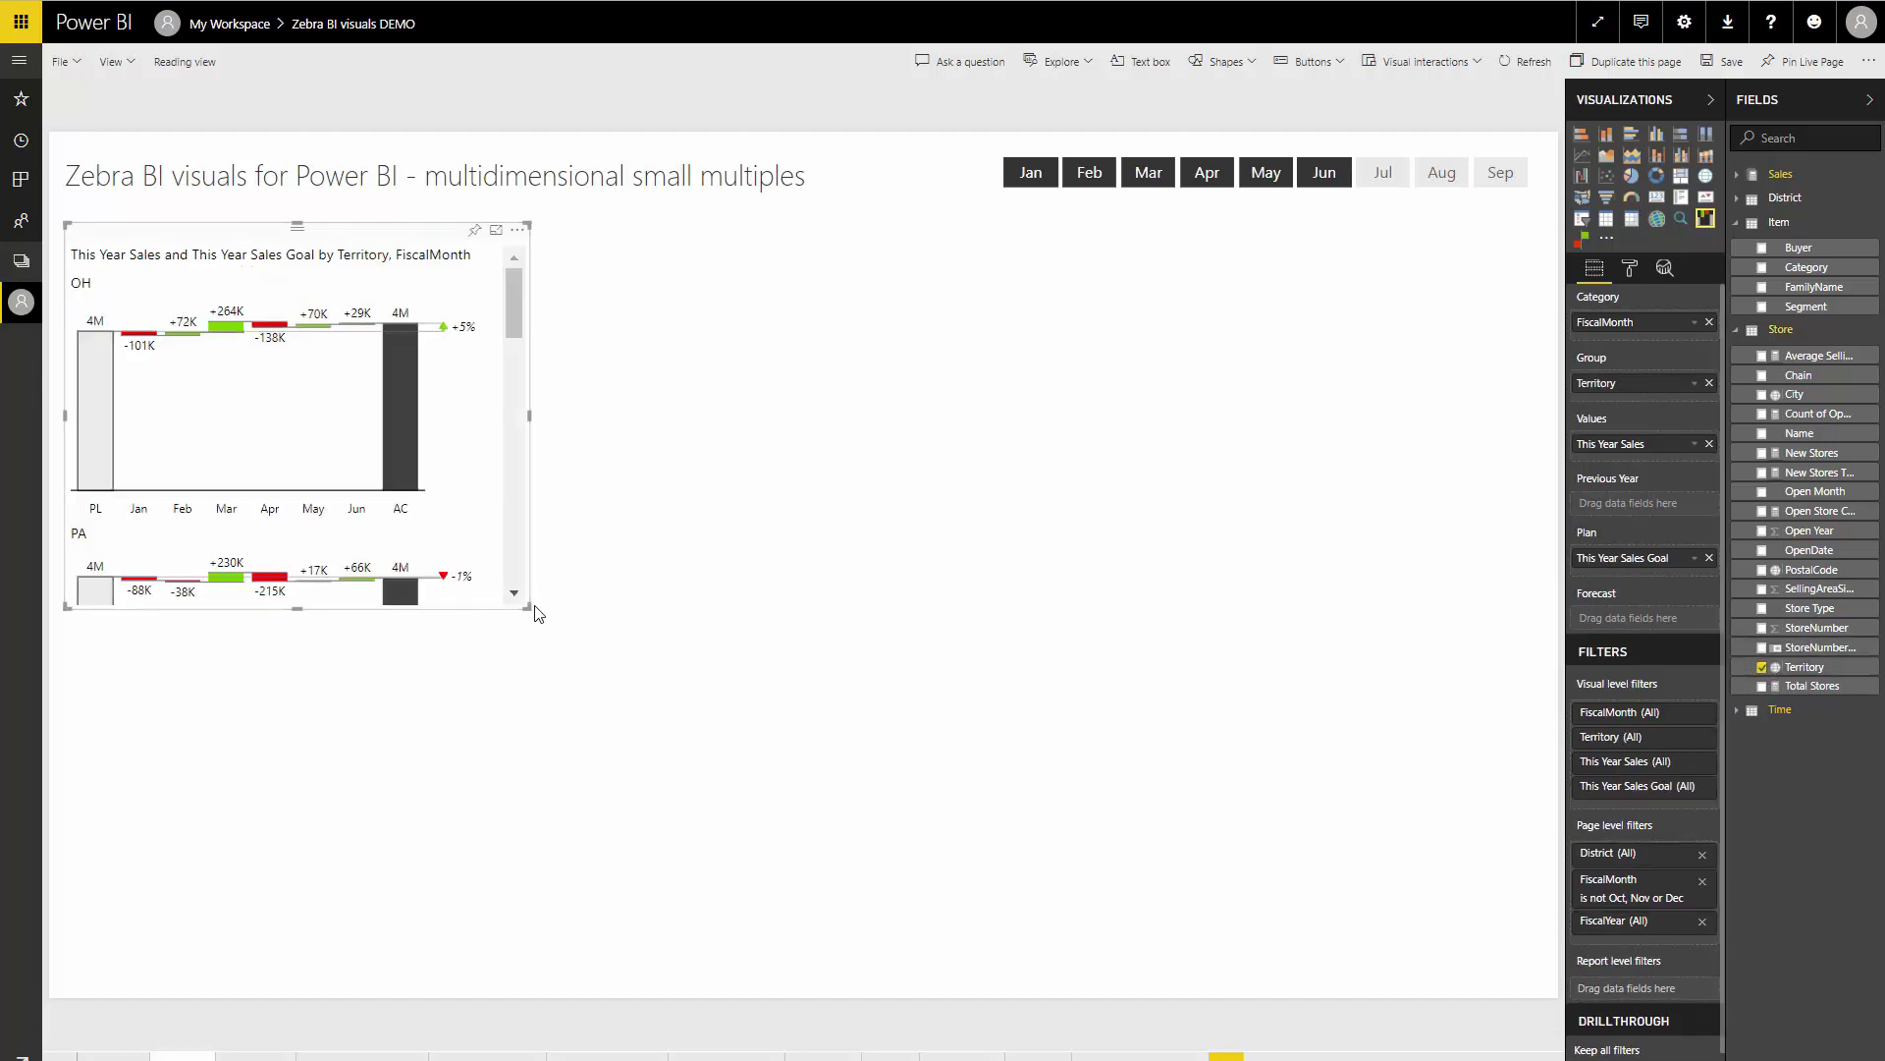
drag(530, 610, 762, 909)
drag(992, 950, 1554, 996)
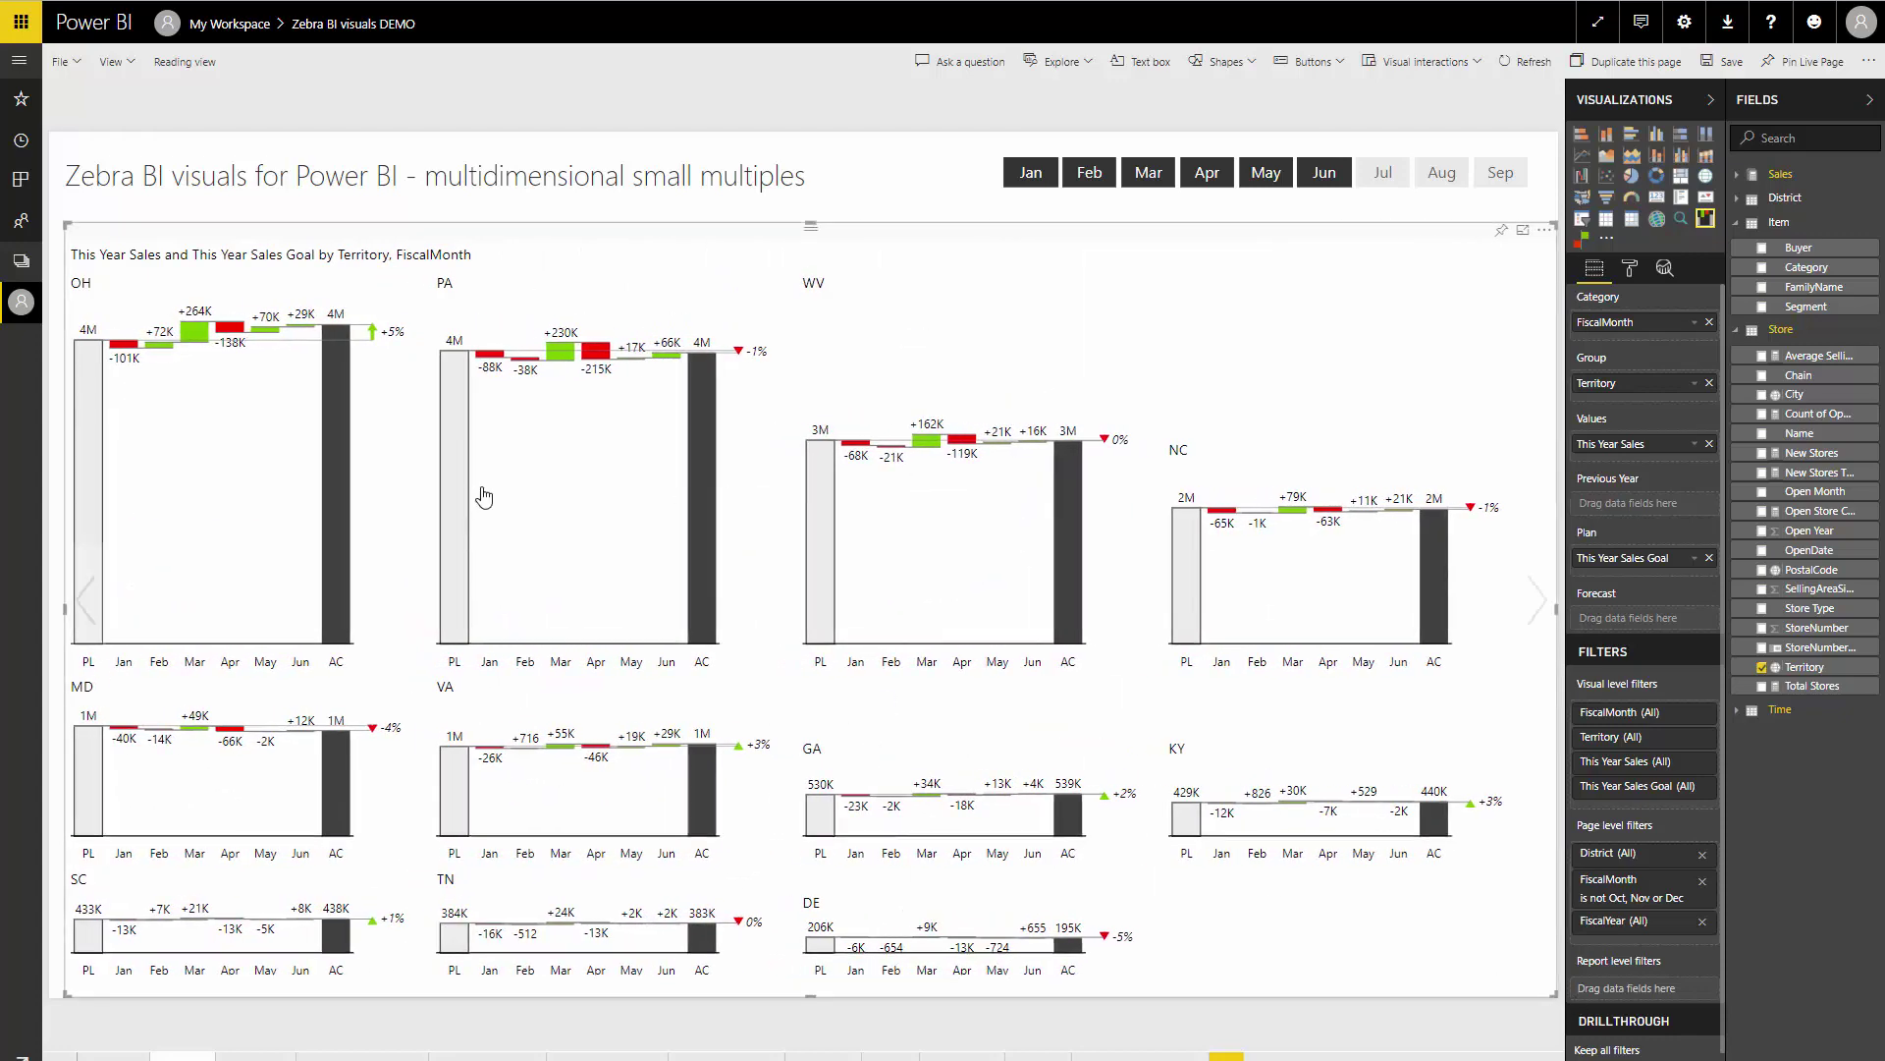
- Cycle the variance labels through absolute, absolute-plus-percent, and back to percent only
click(392, 333)
click(398, 339)
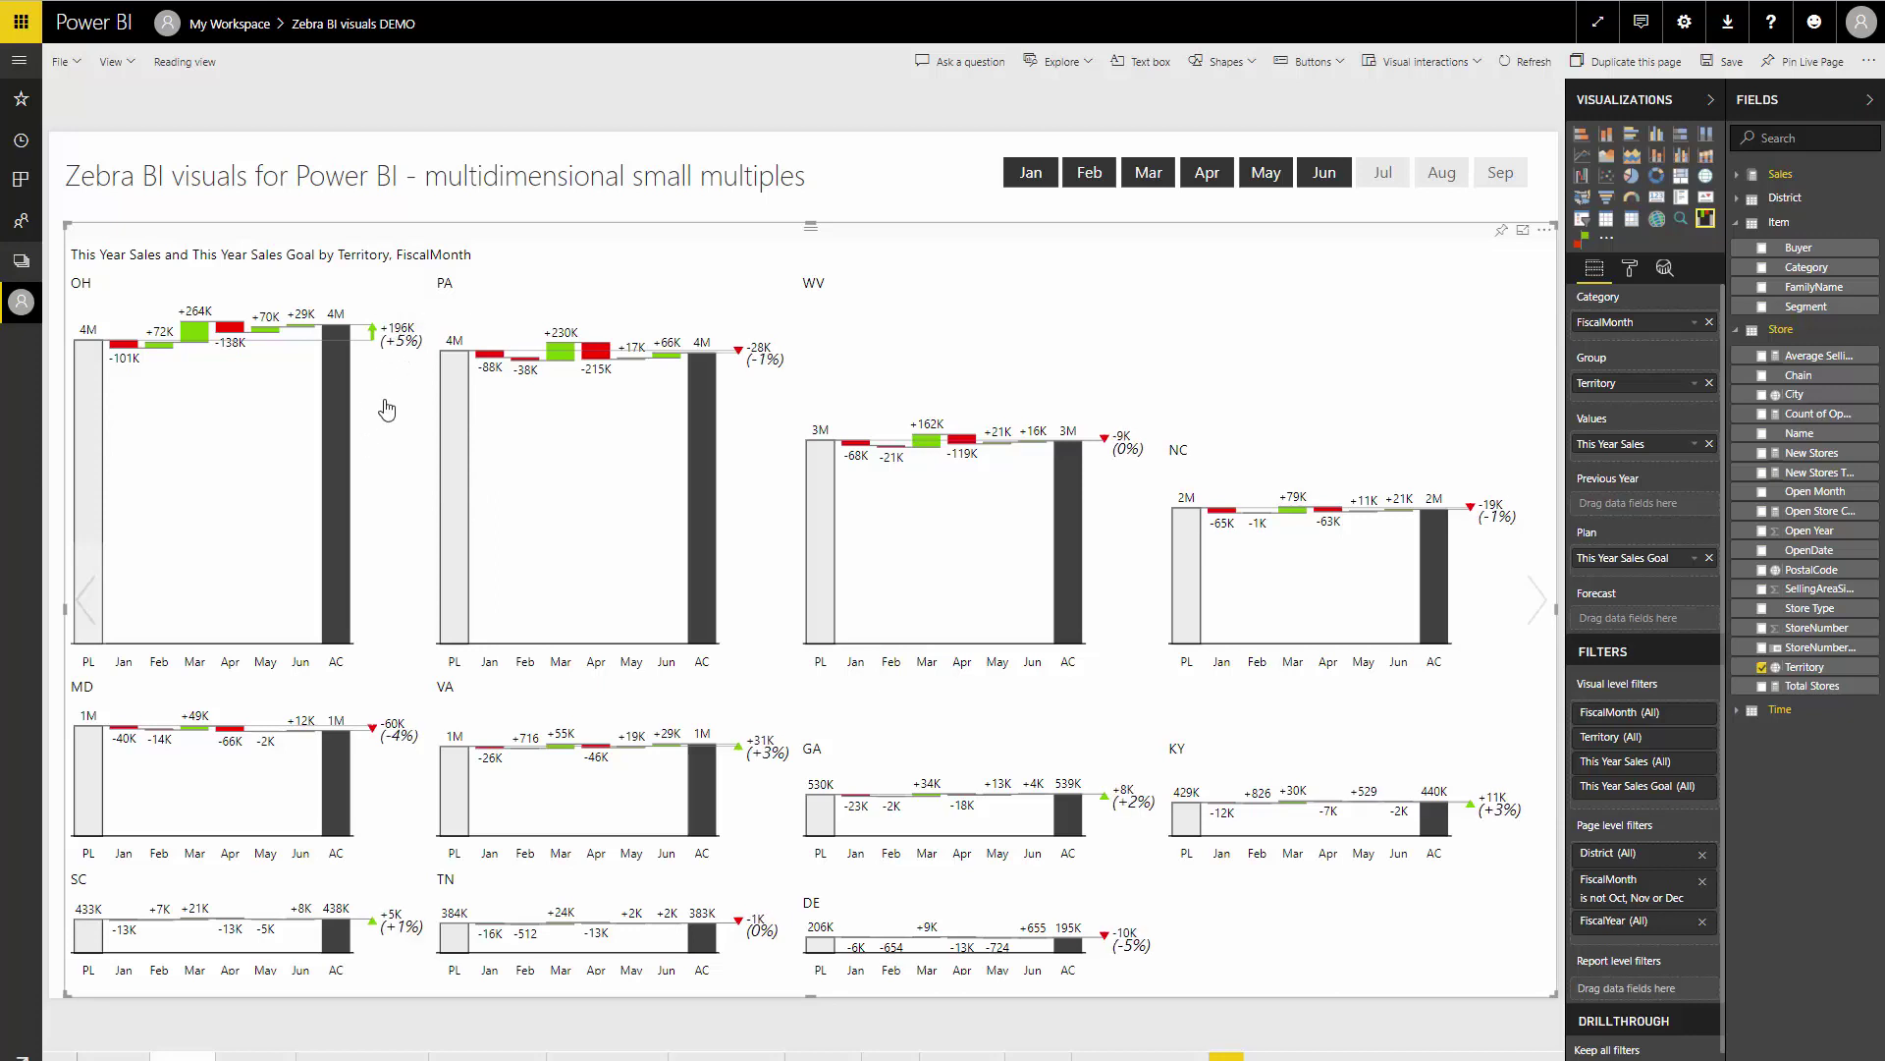
click(397, 339)
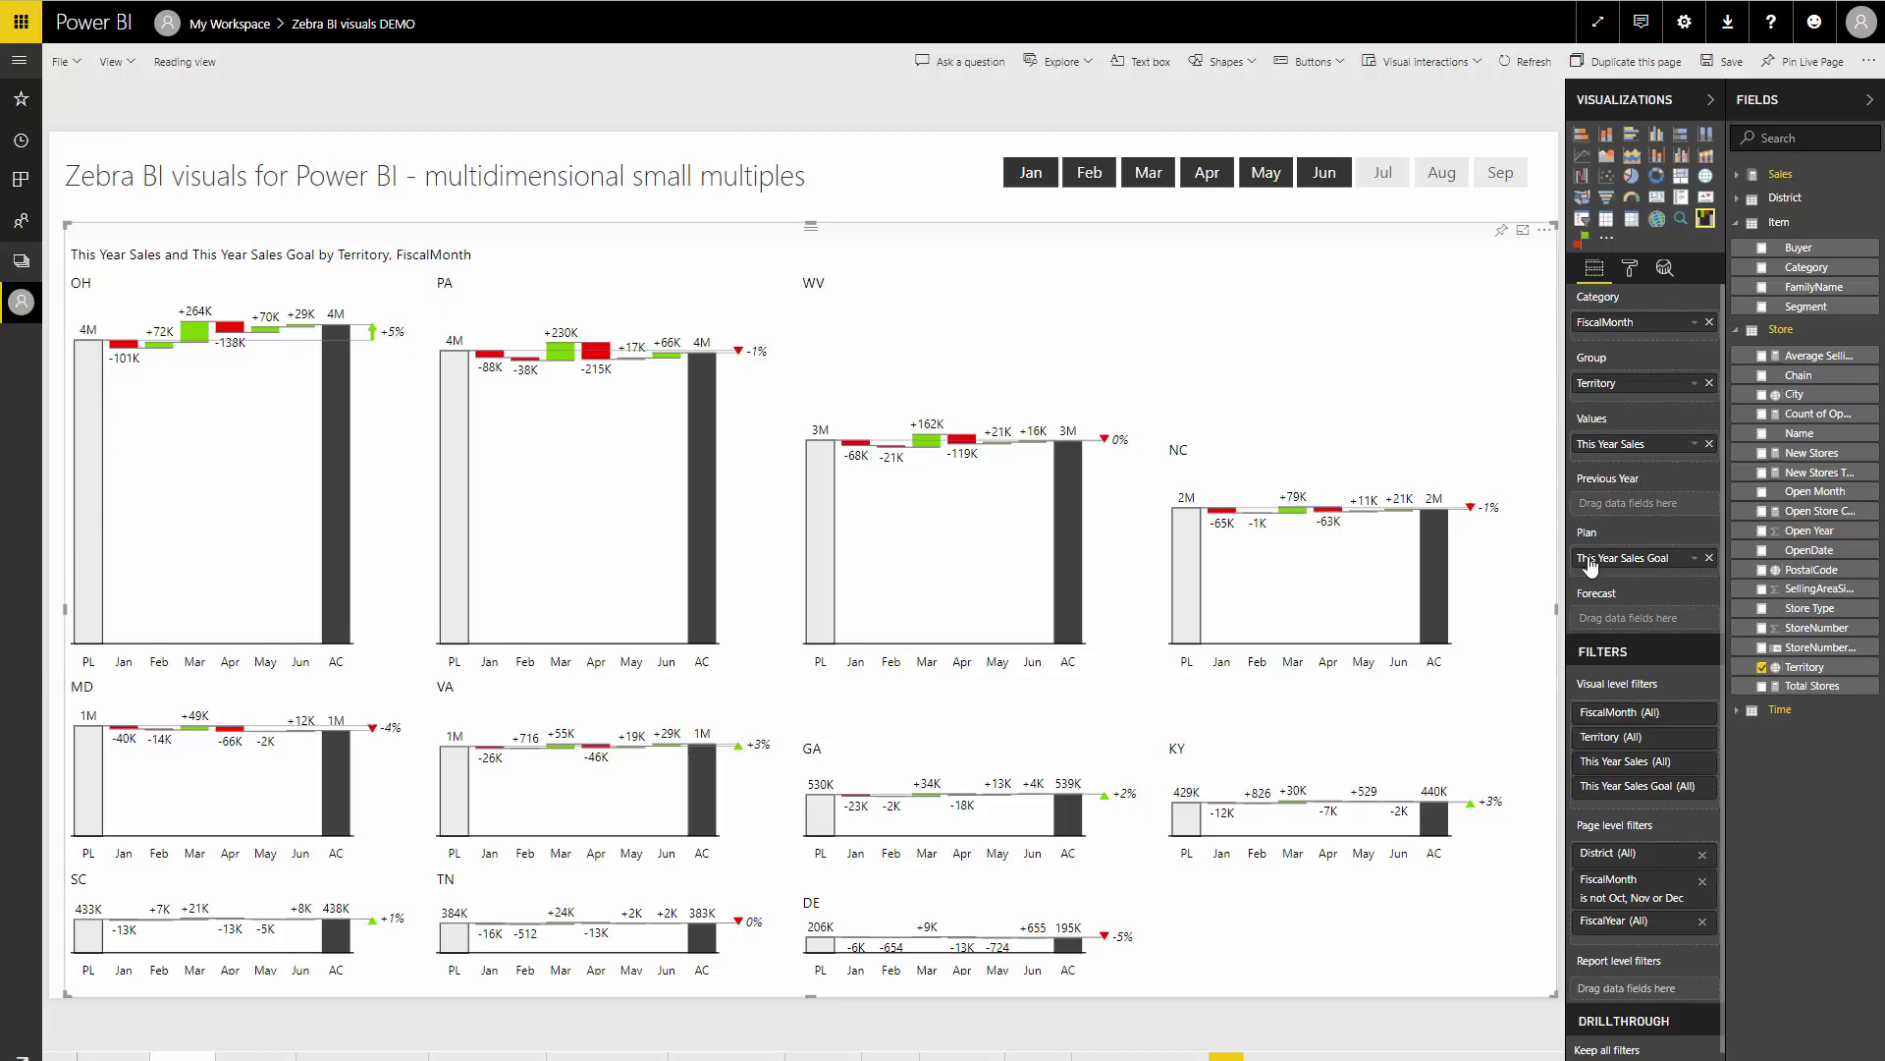
click(1537, 604)
click(1537, 604)
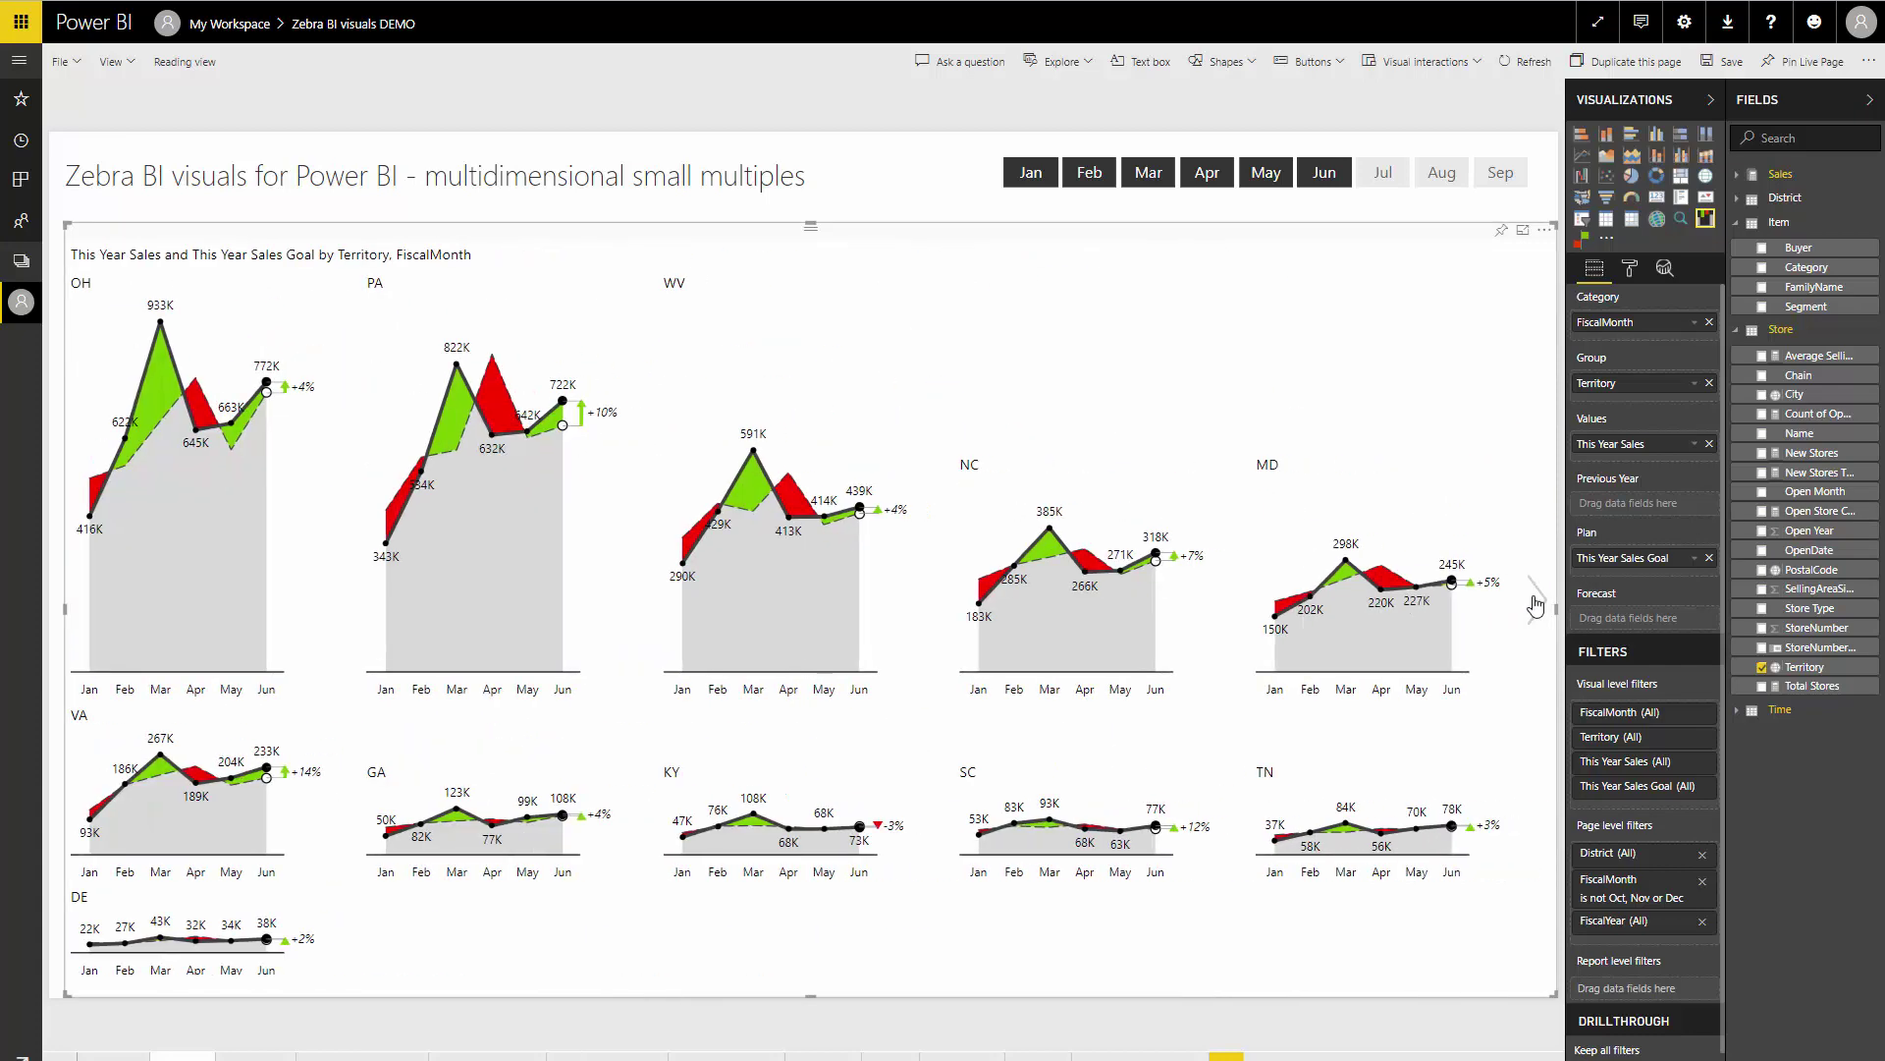
click(1537, 604)
click(1537, 604)
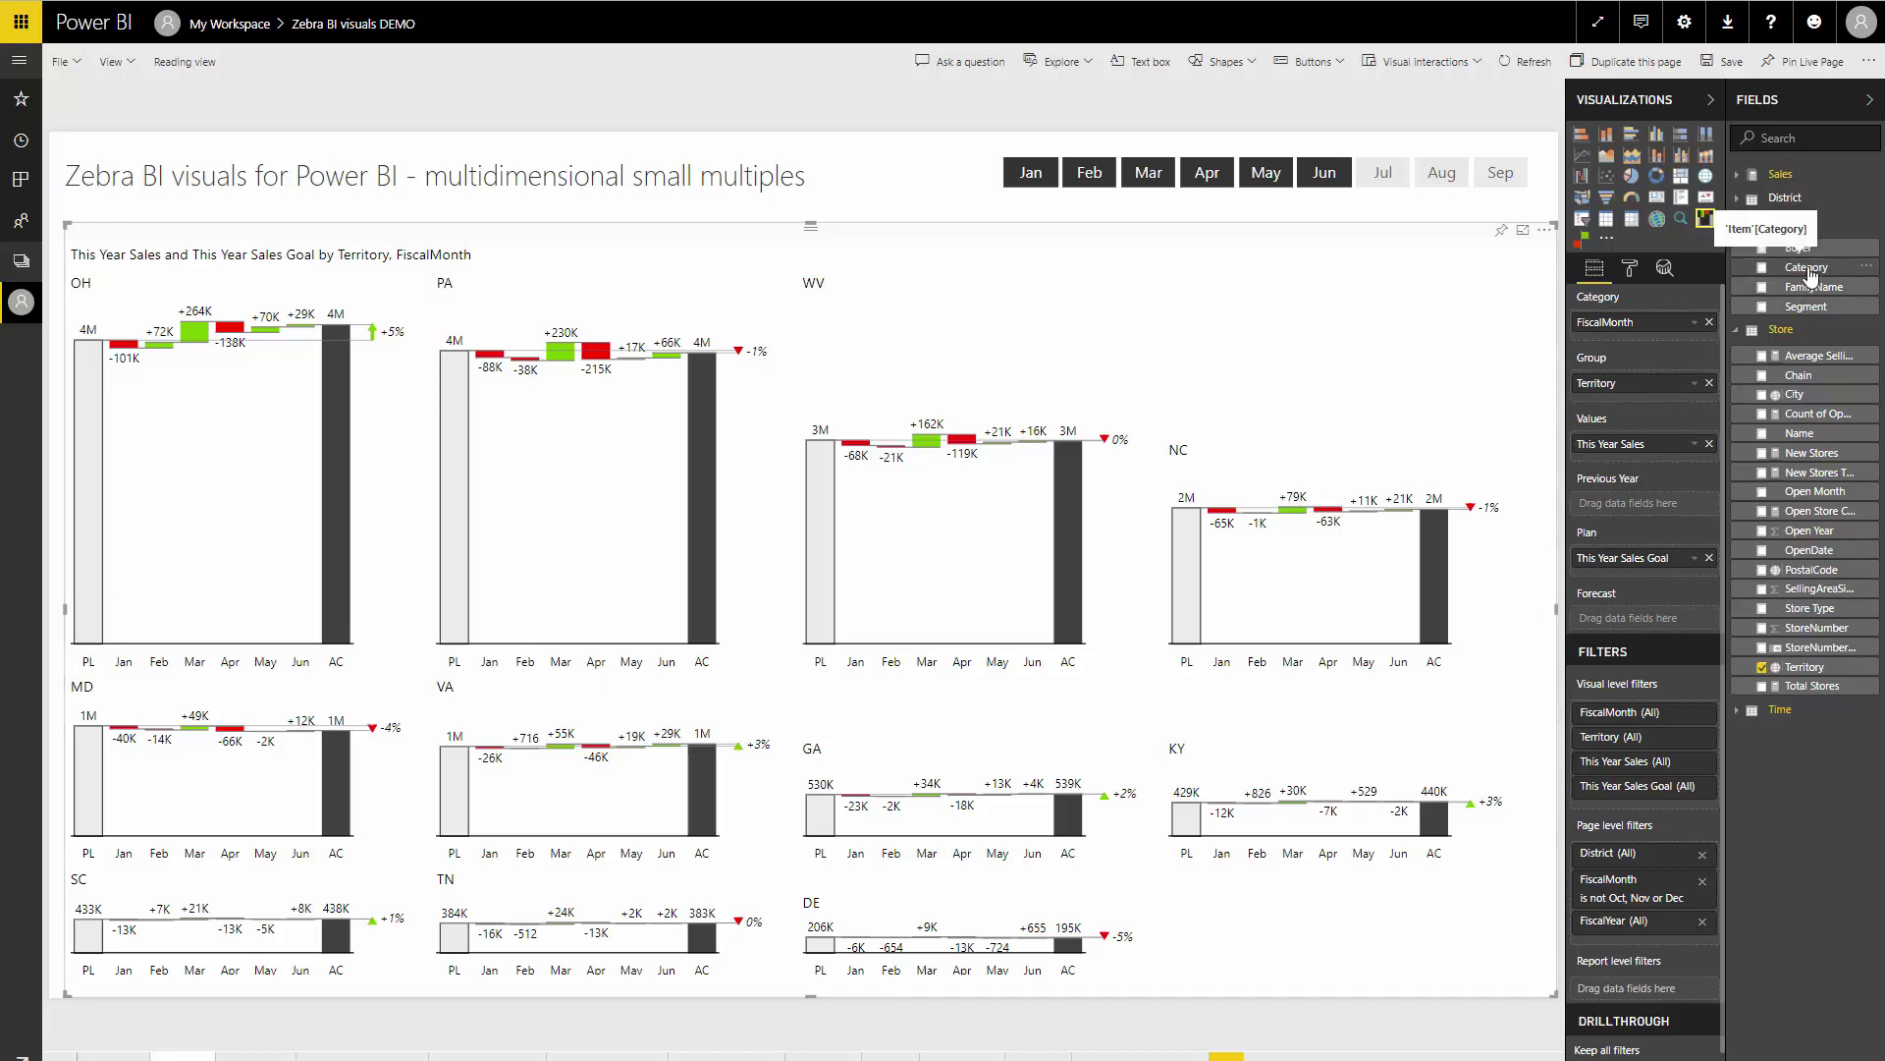
- Add Item Category under Territory so categories like 020-Mens and 050-Shoes become columns
drag(1812, 275, 1667, 396)
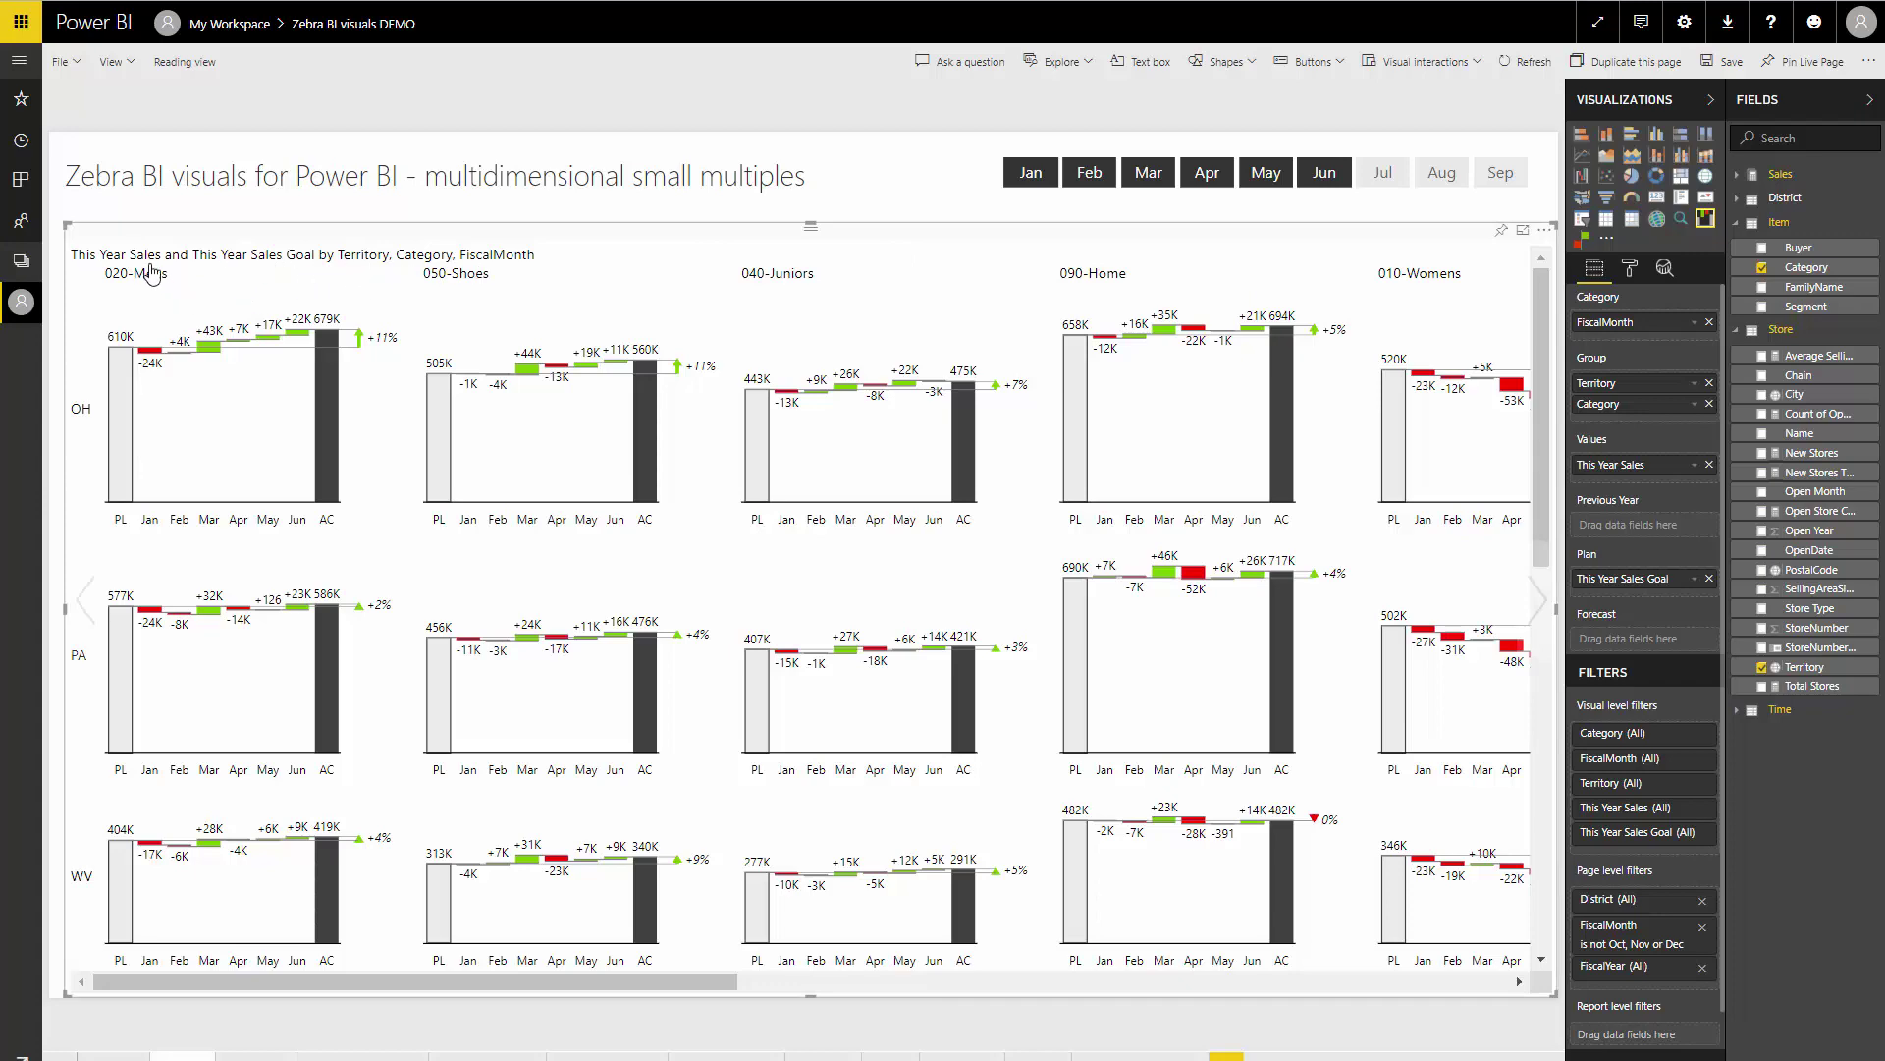
drag(664, 980, 558, 992)
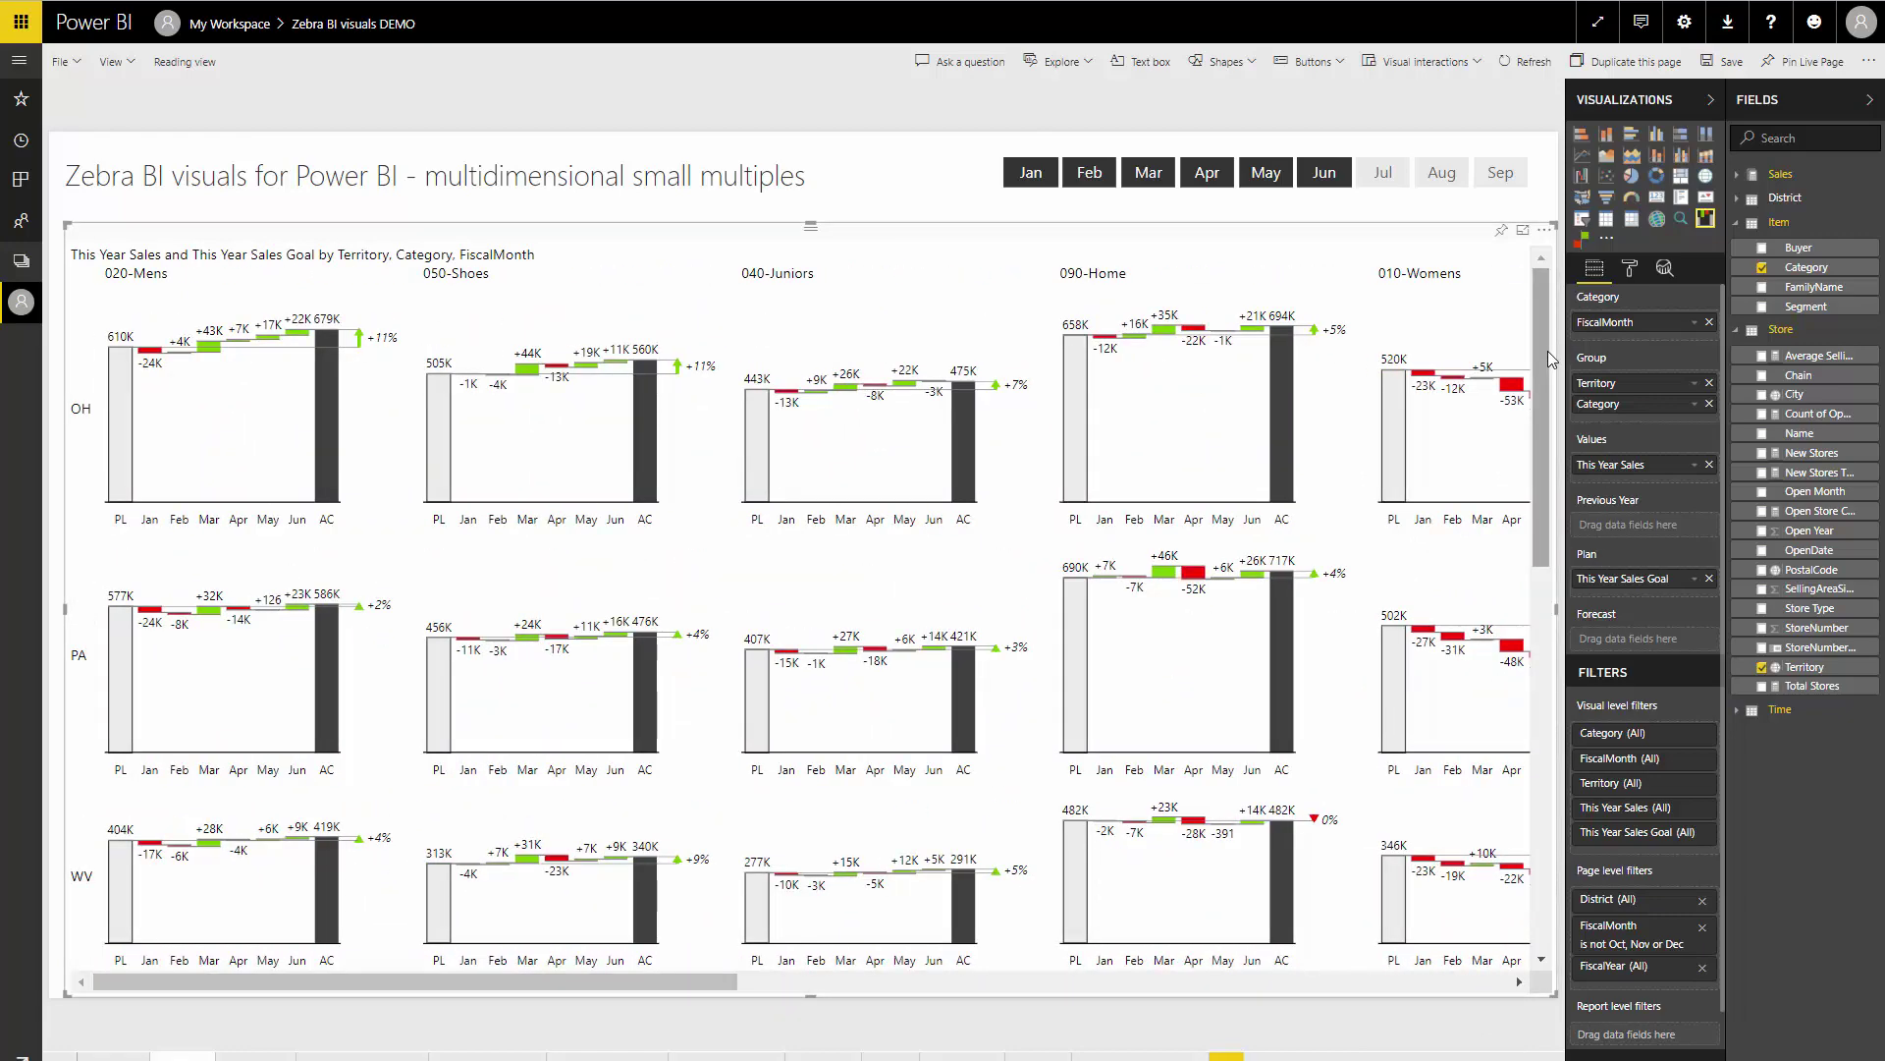
mouse_move(1546, 346)
mouse_down()
mouse_move(1534, 426)
mouse_move(1574, 783)
mouse_move(1546, 325)
mouse_up()
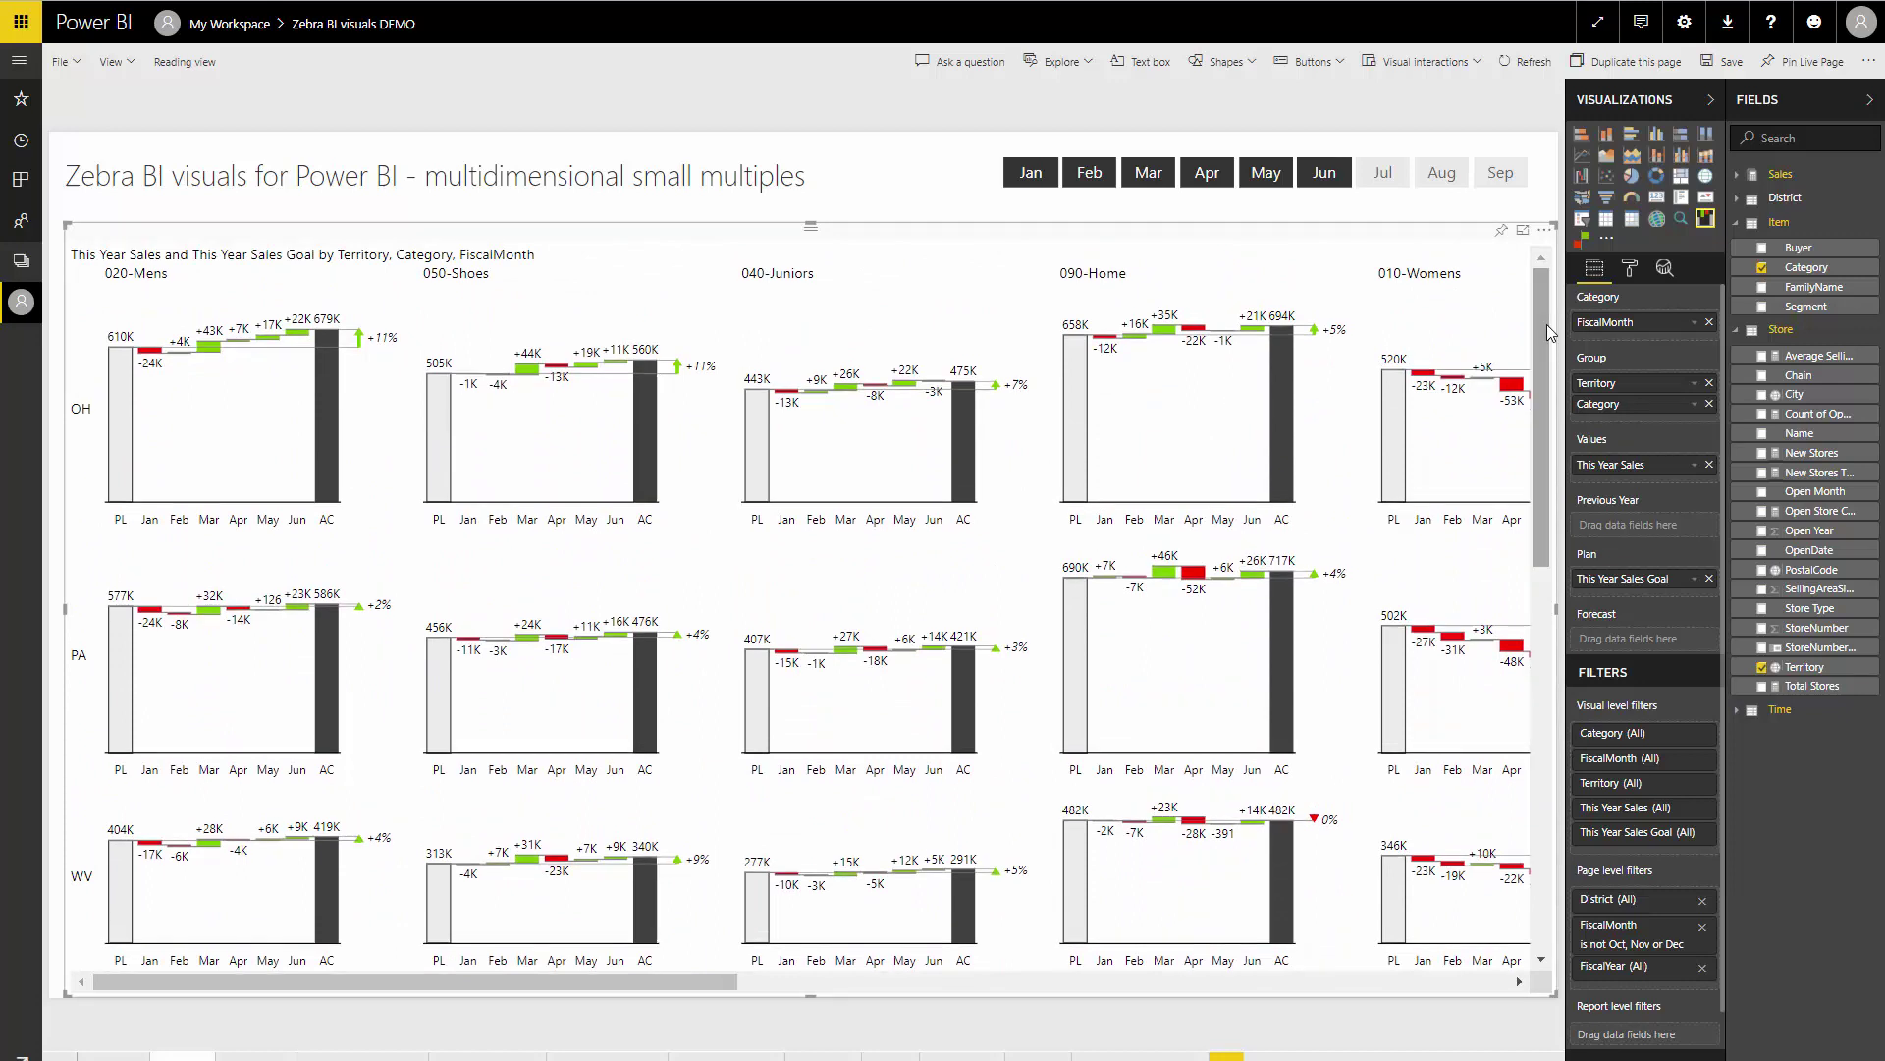
click(380, 351)
click(382, 339)
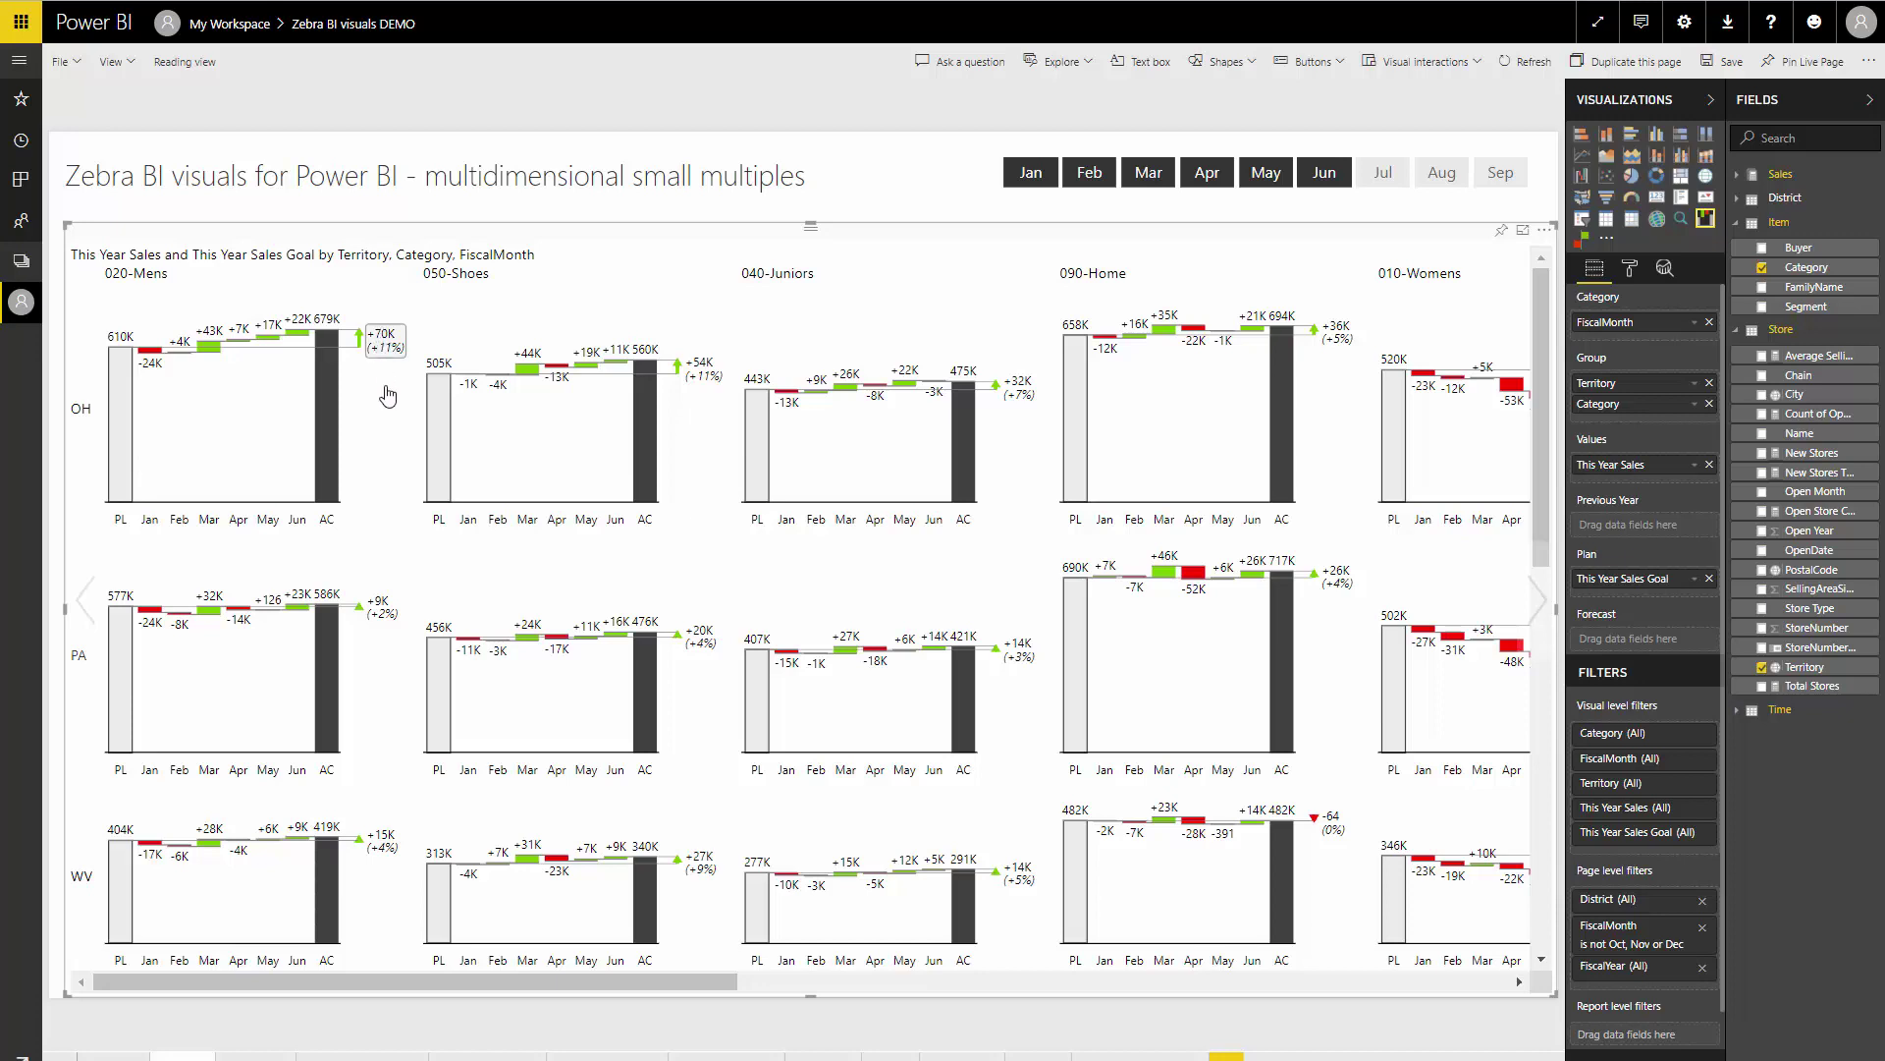
click(388, 395)
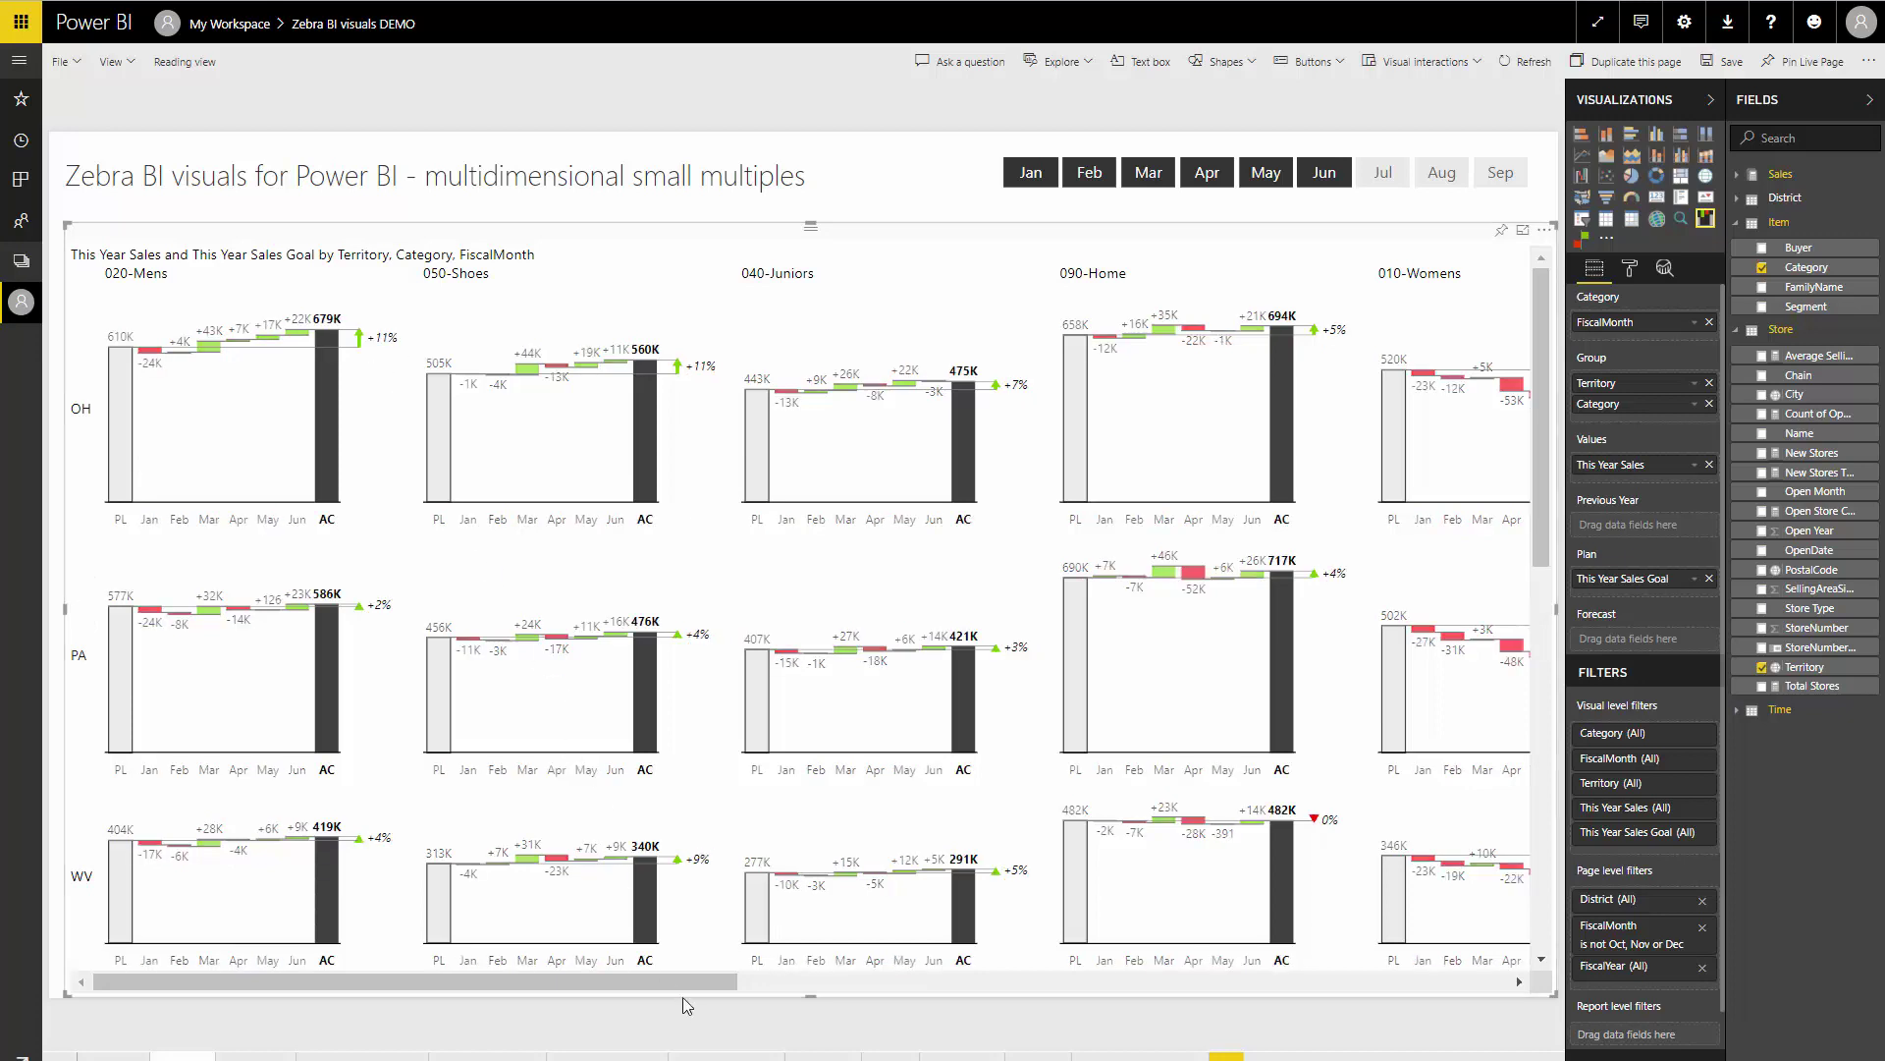
drag(686, 986, 615, 1039)
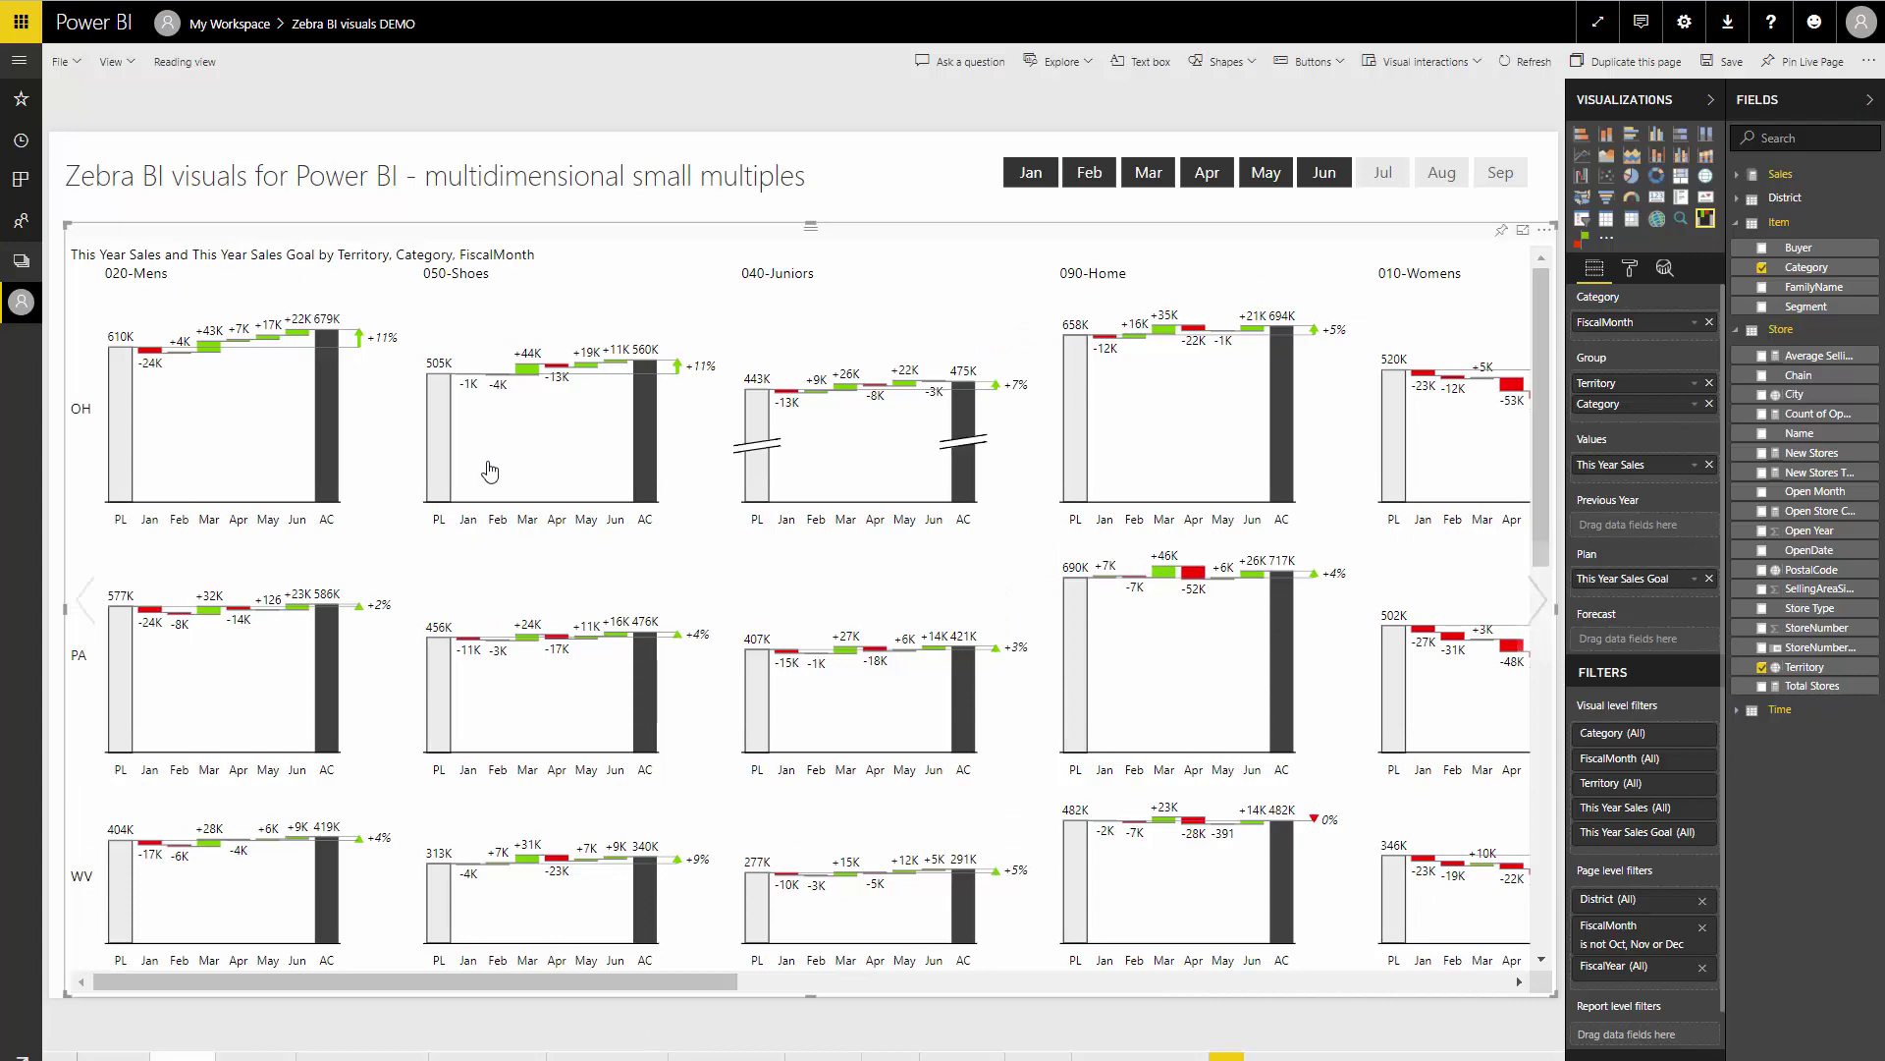
- Re-sort the category columns with 010-Womens last and switch the multiples to area charts
click(429, 438)
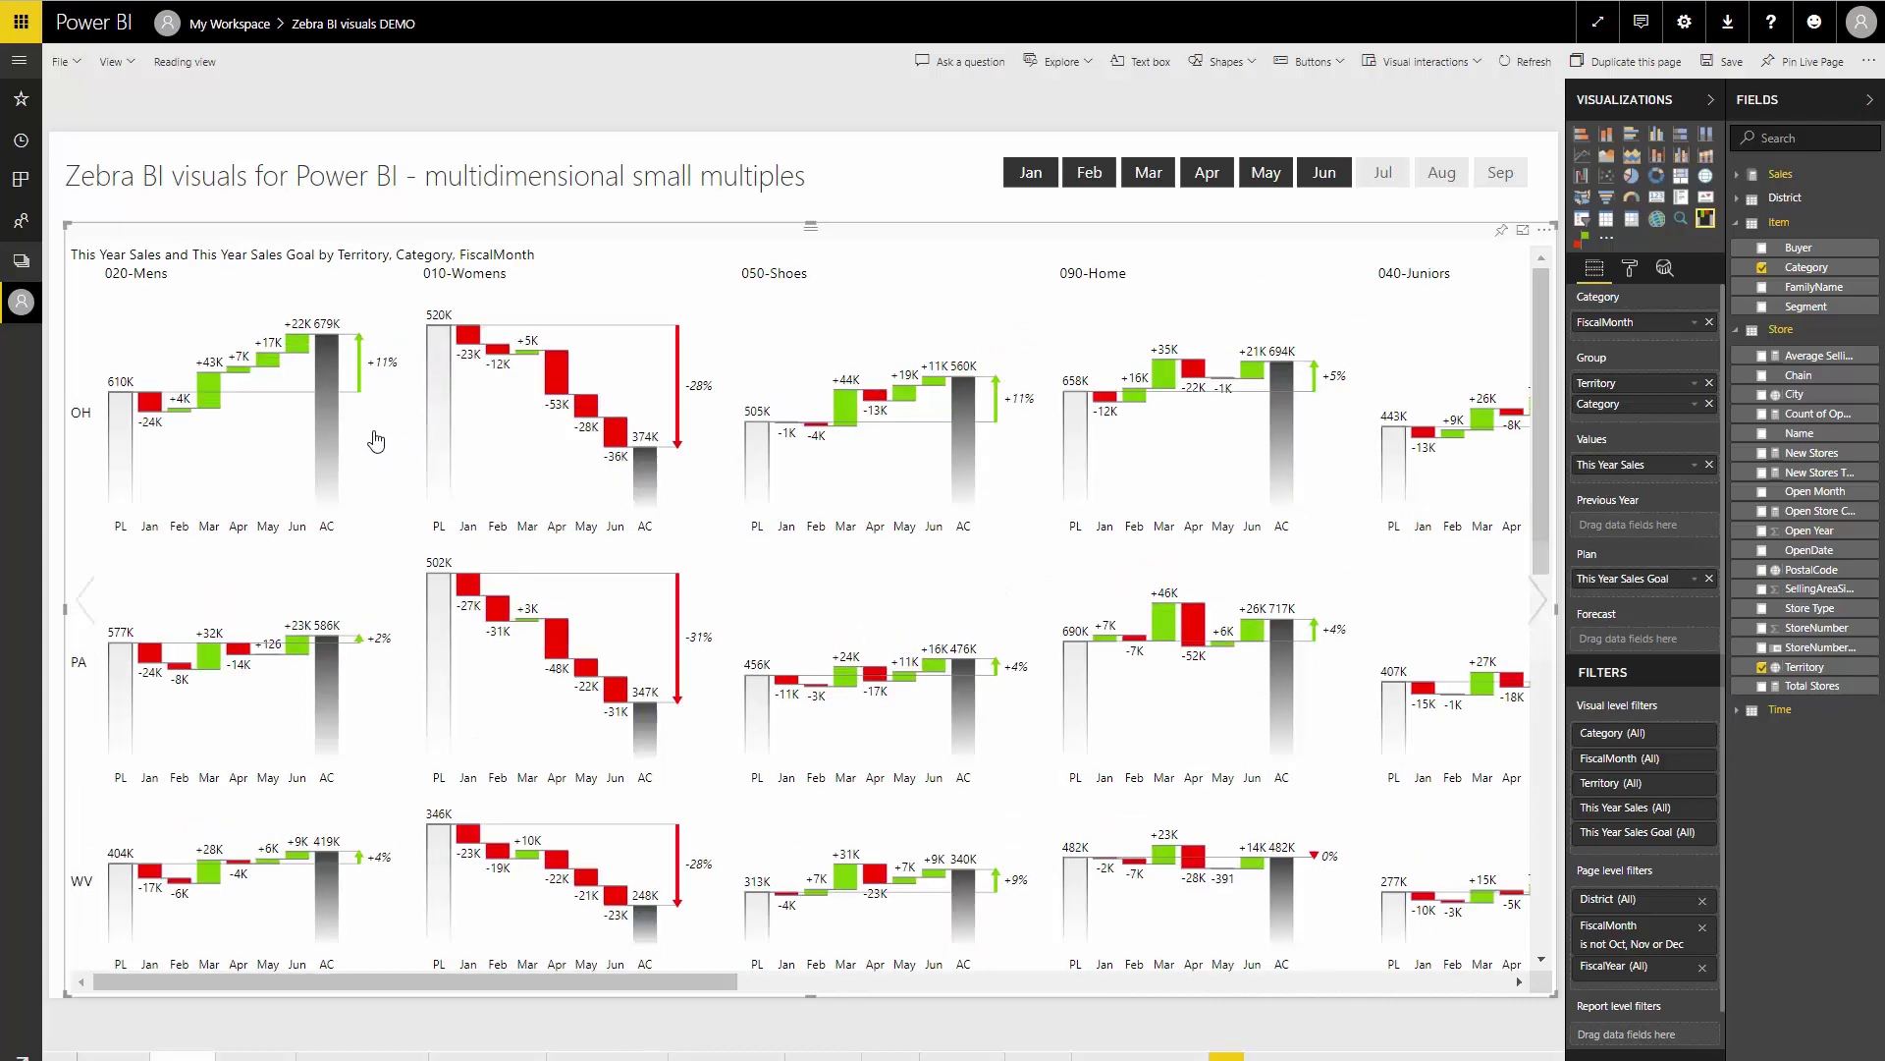
click(432, 429)
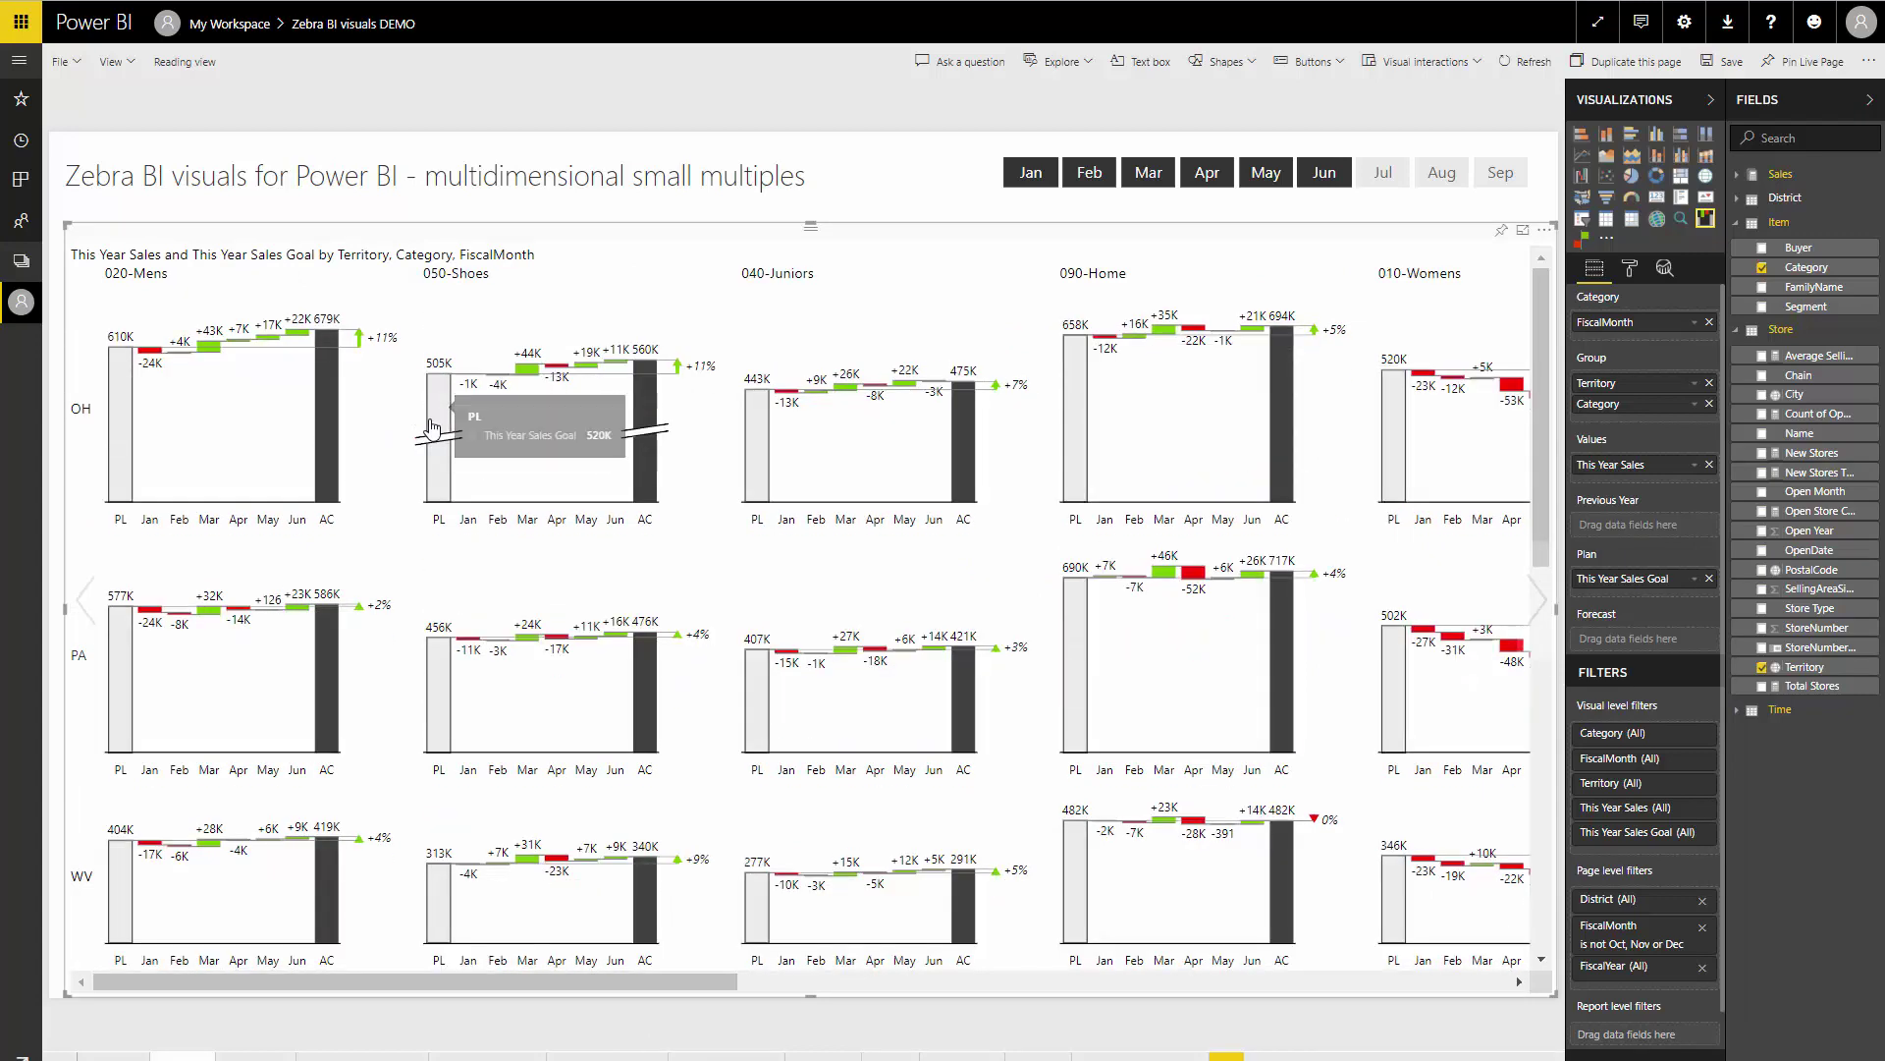
click(1530, 587)
click(1530, 585)
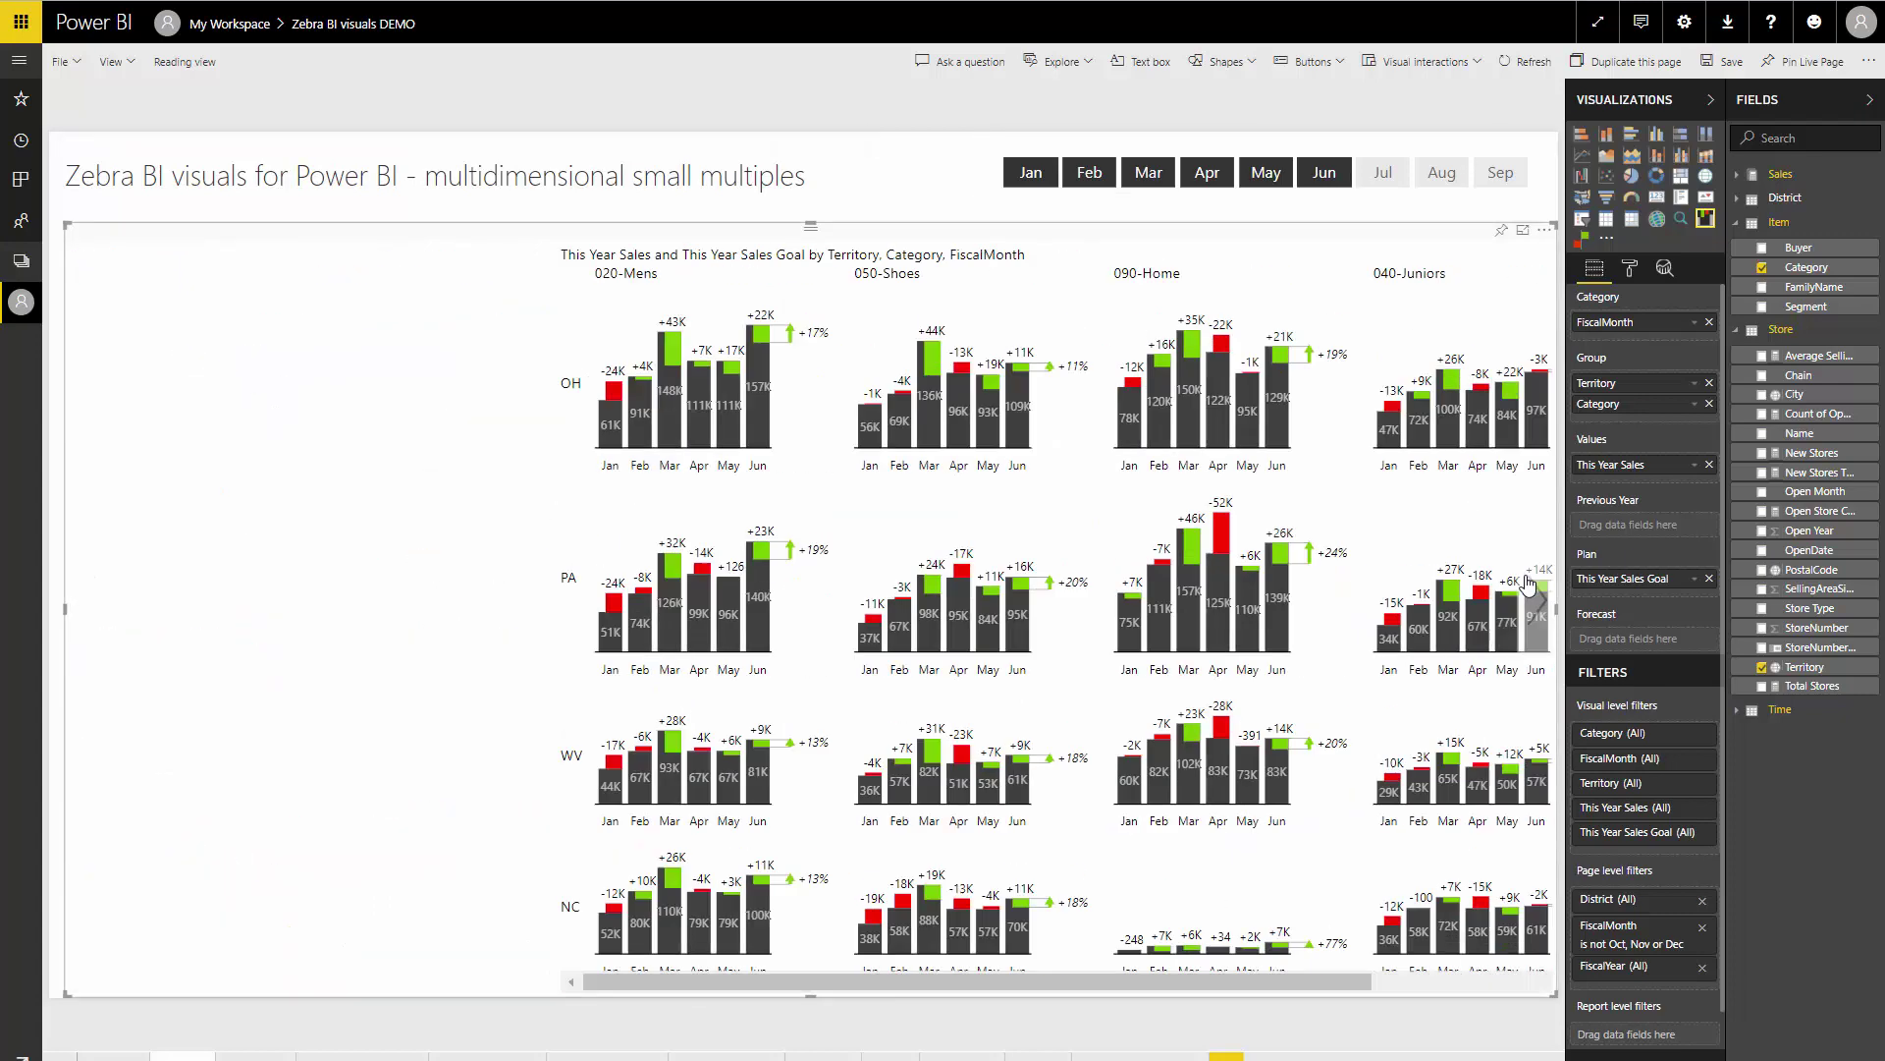
click(1528, 600)
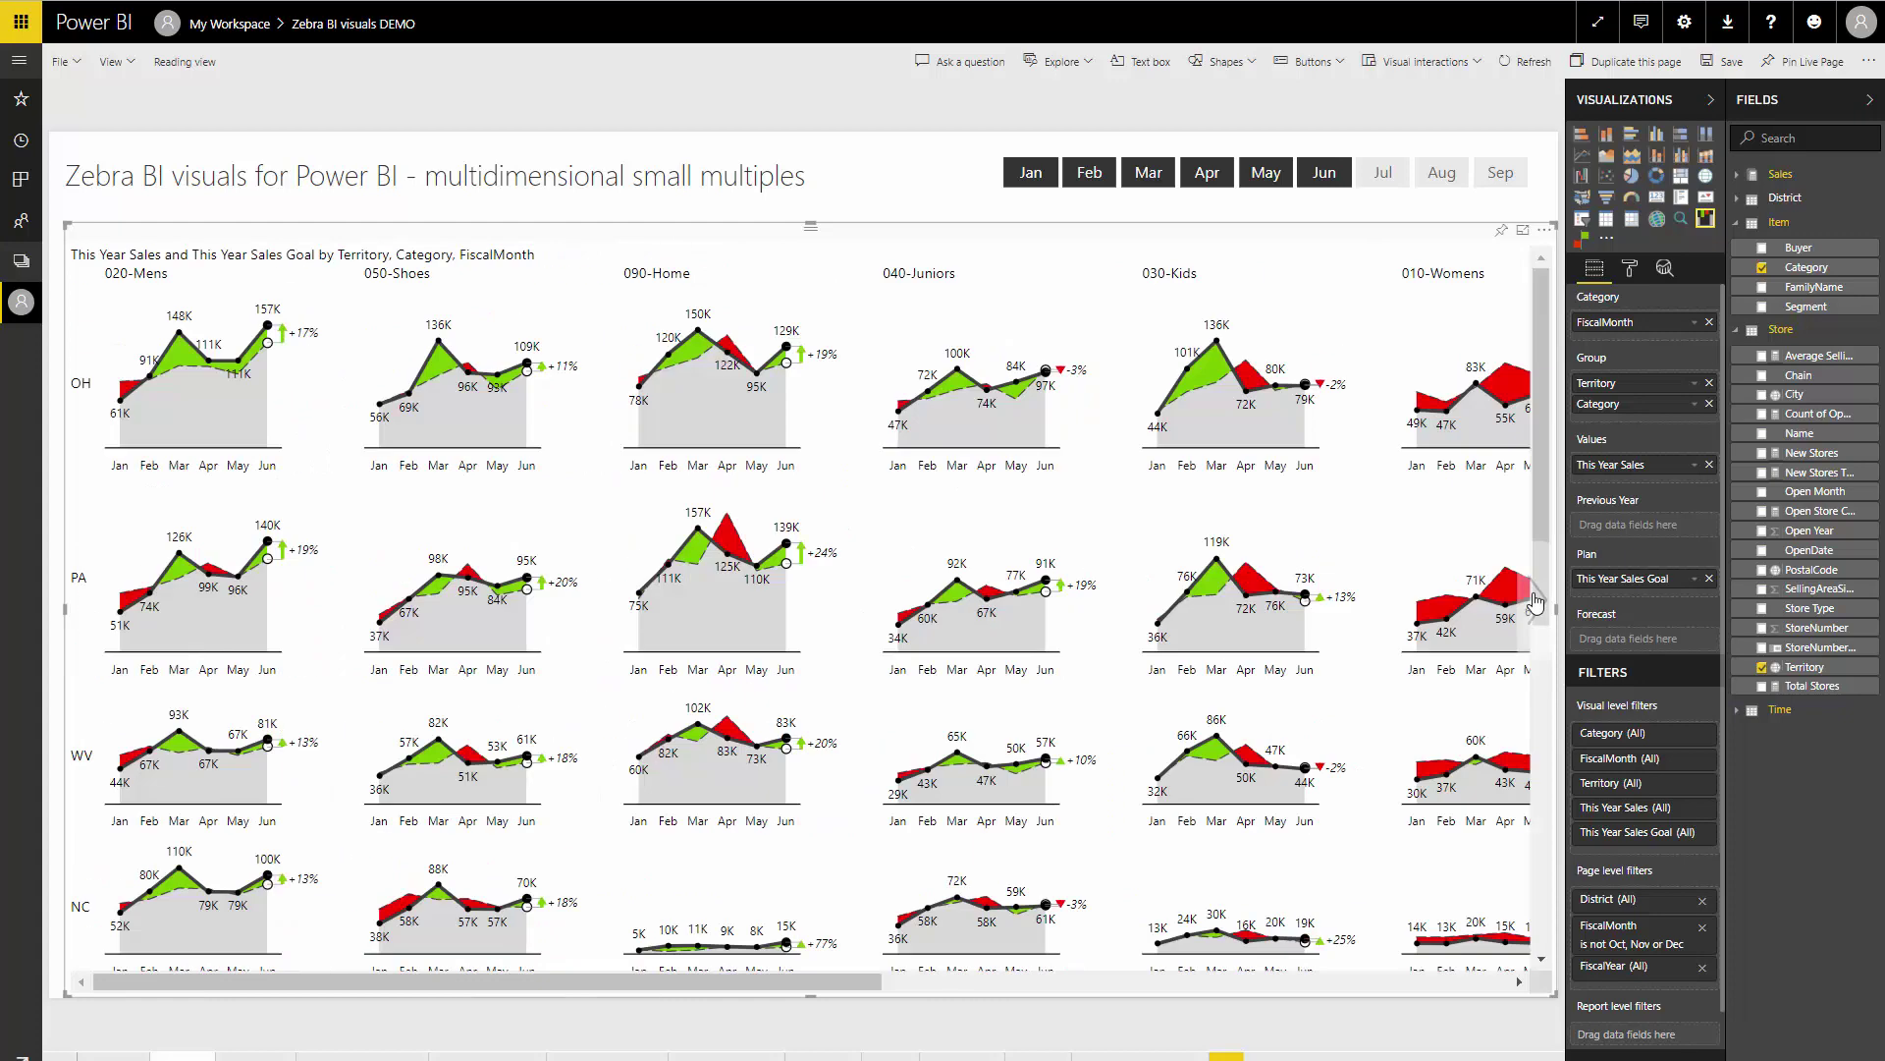
- Apply the Power BI colour style to the visual's design settings
click(1627, 273)
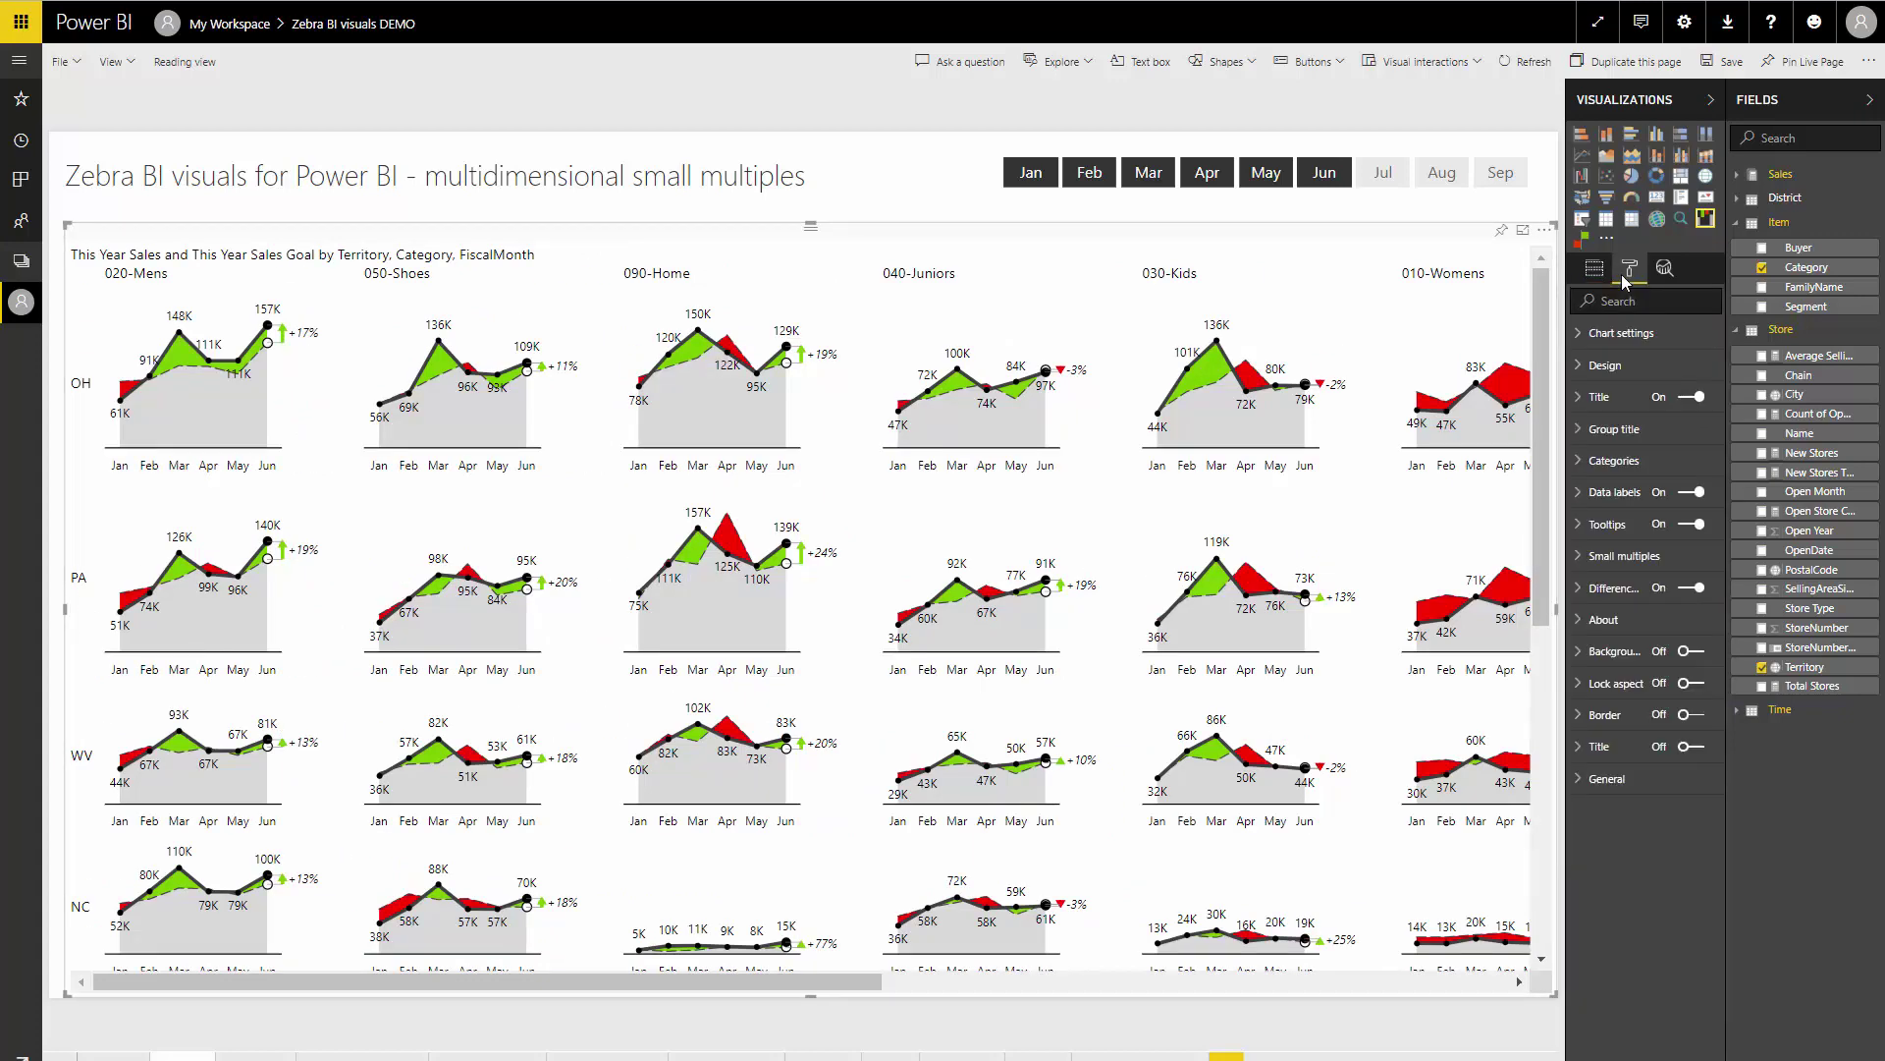
click(1607, 373)
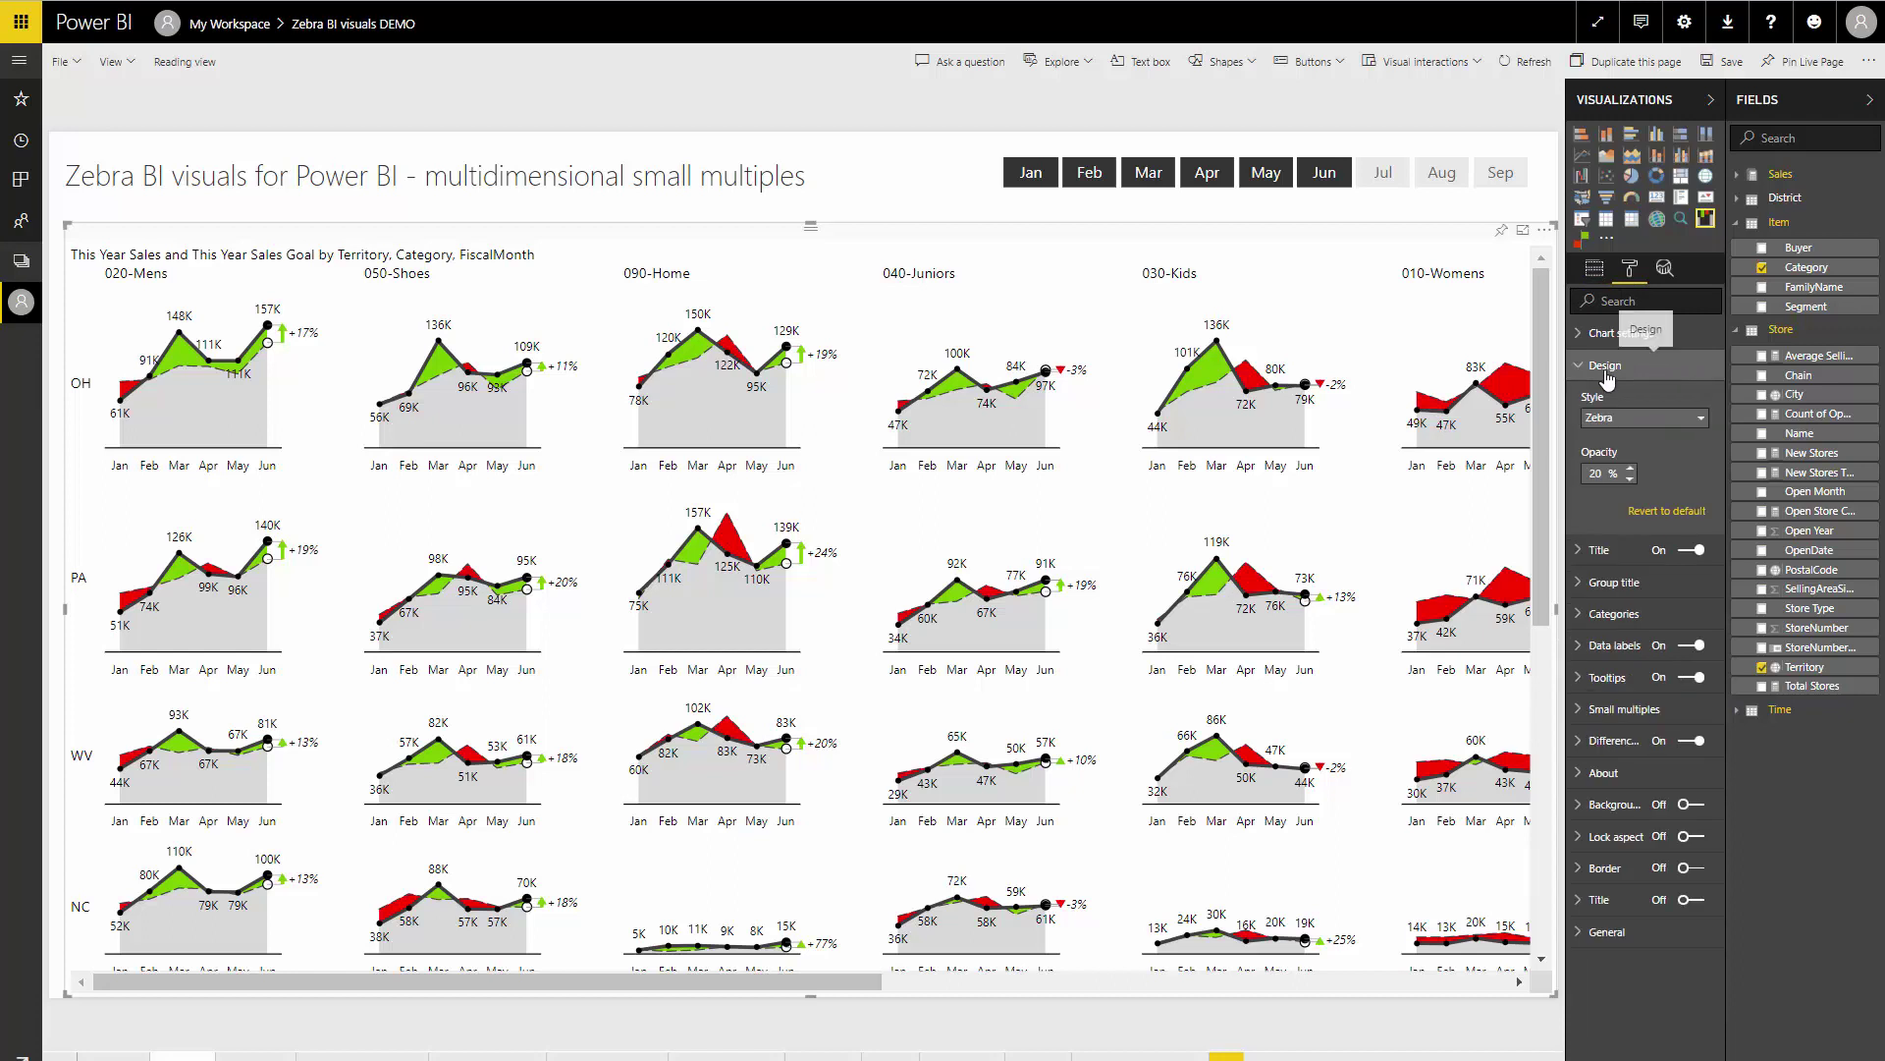
click(1632, 418)
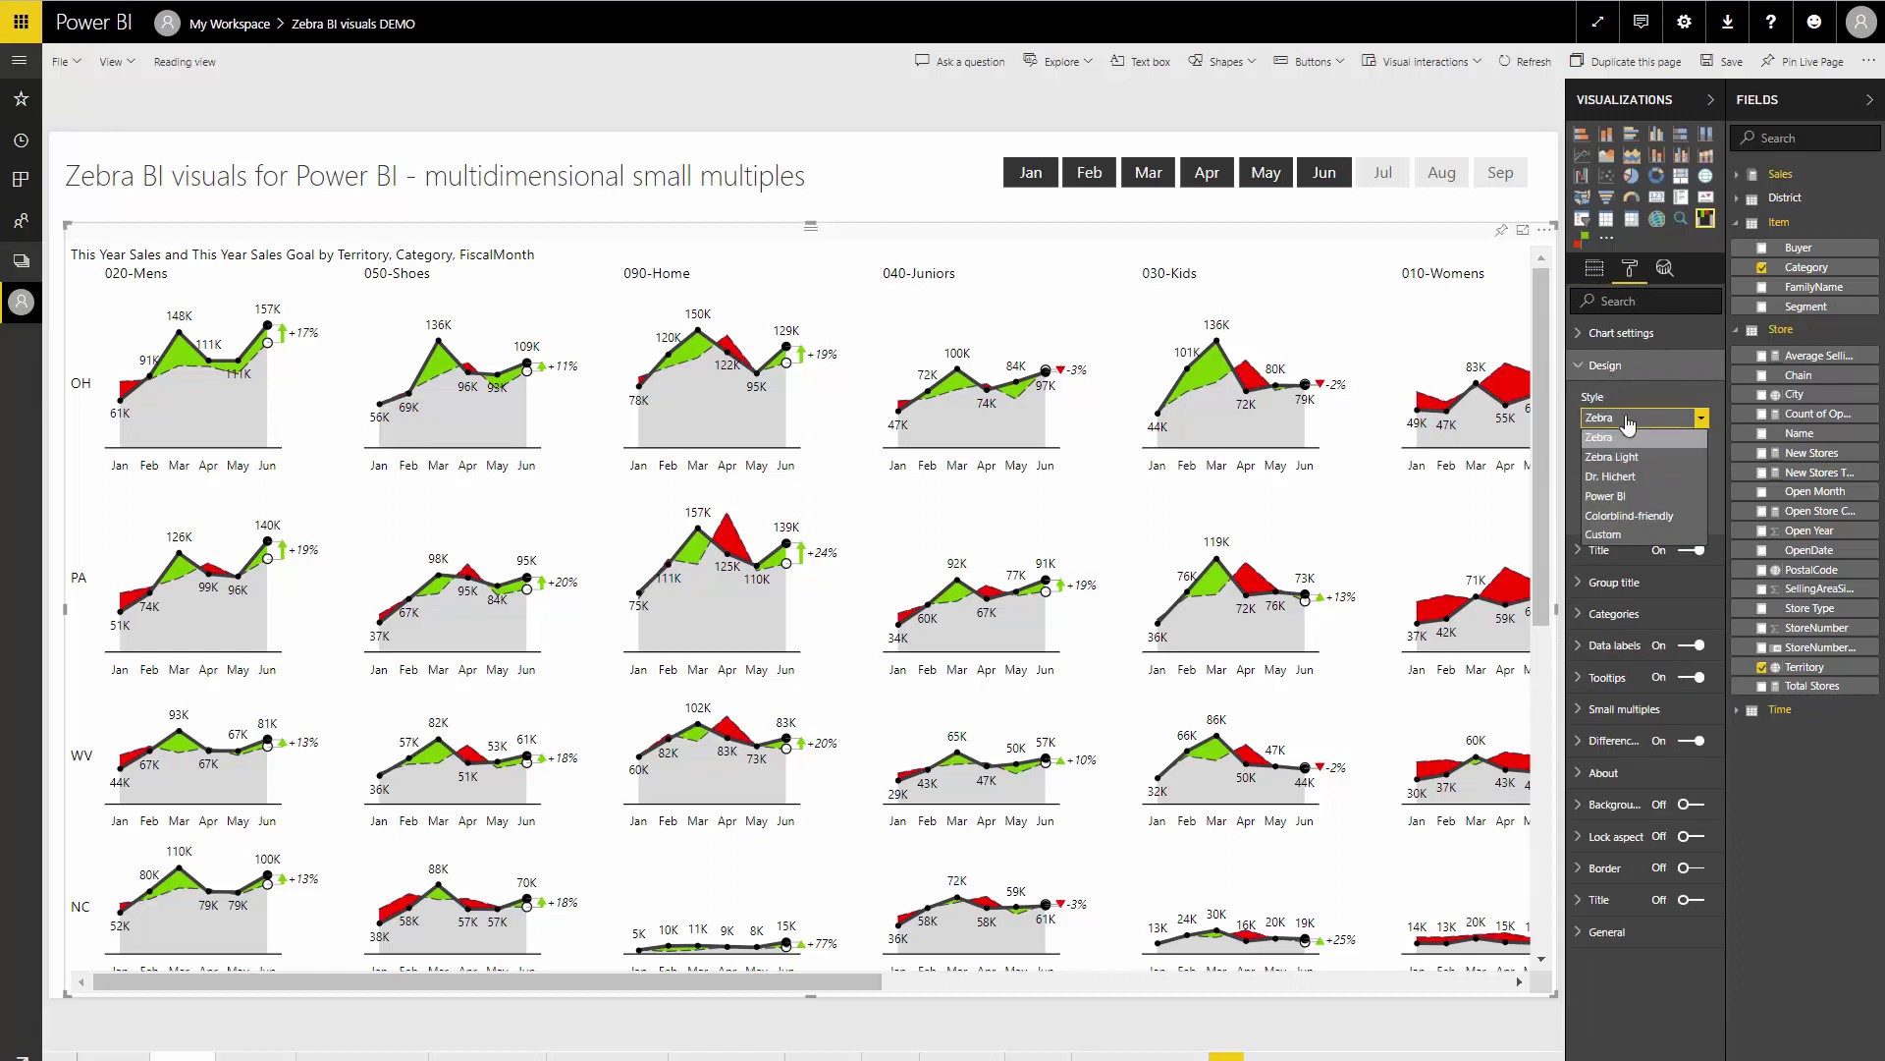
click(1628, 497)
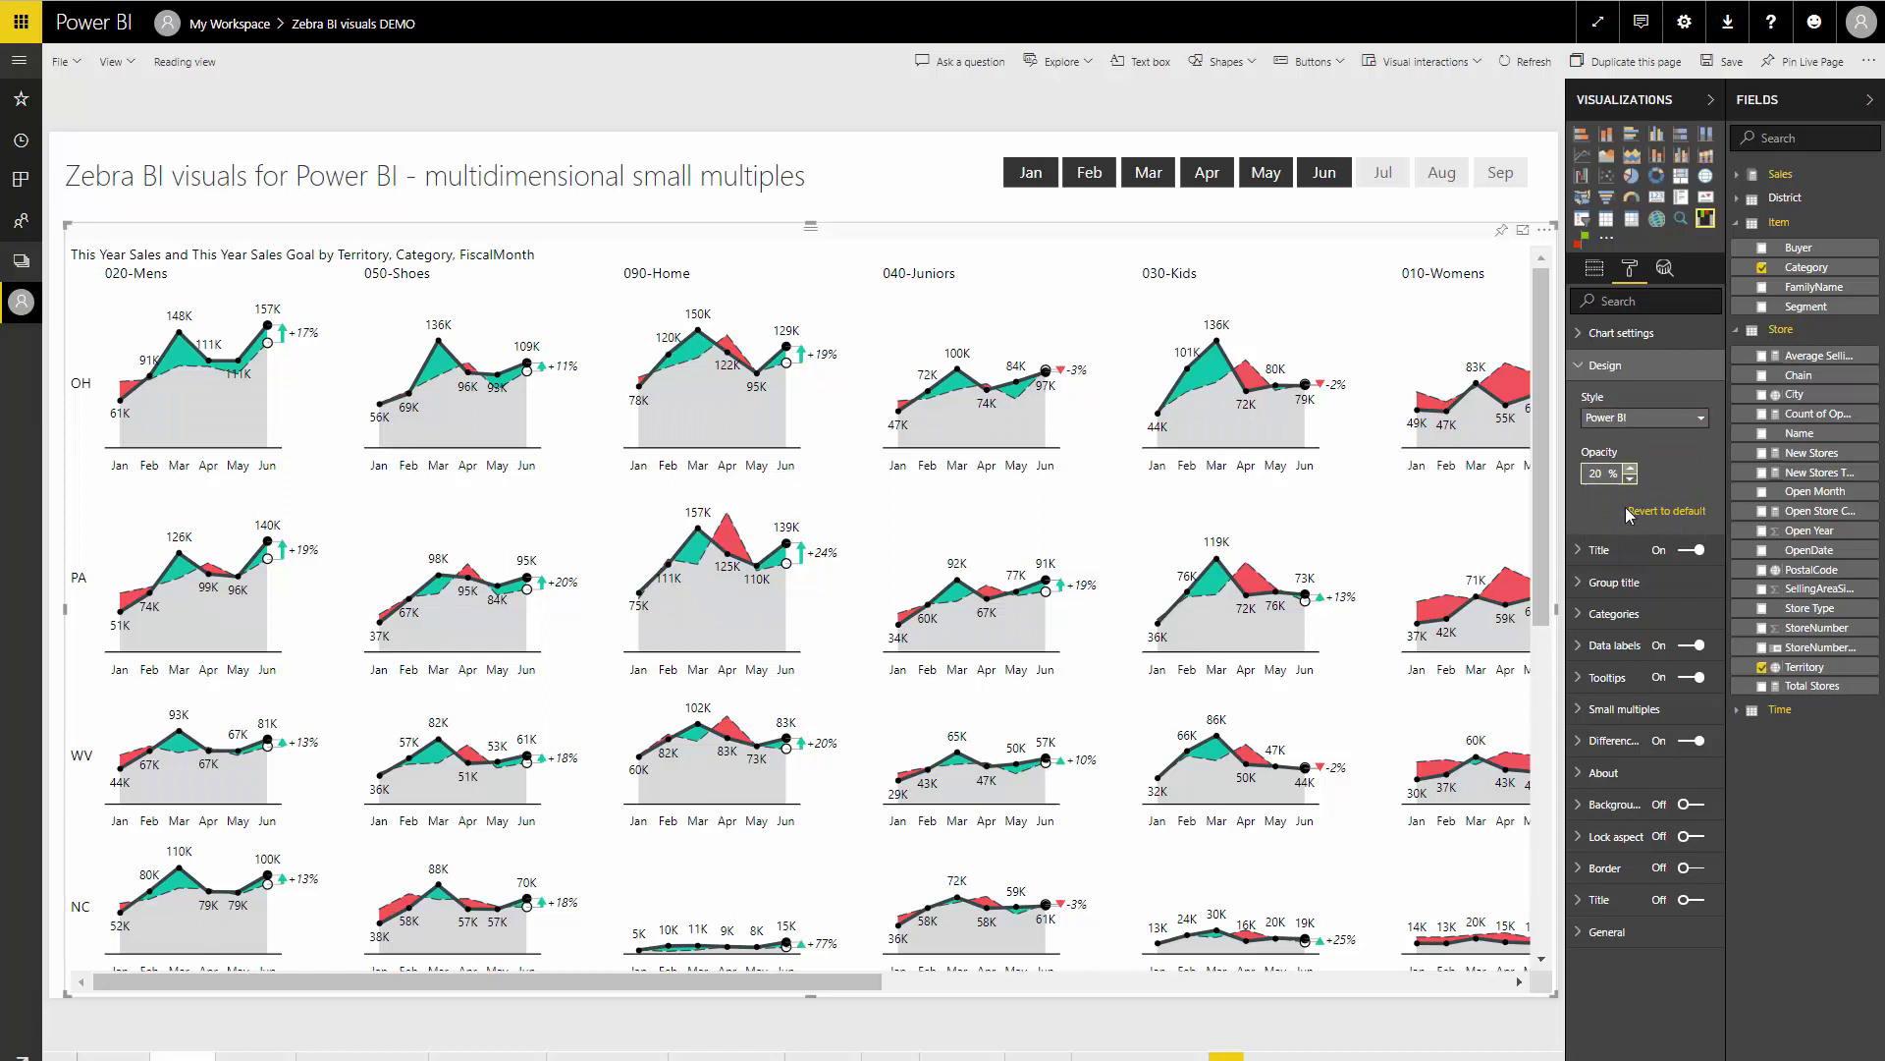
- Set data label density to 'First, last, min, max' and open the visual in focus mode
click(1629, 647)
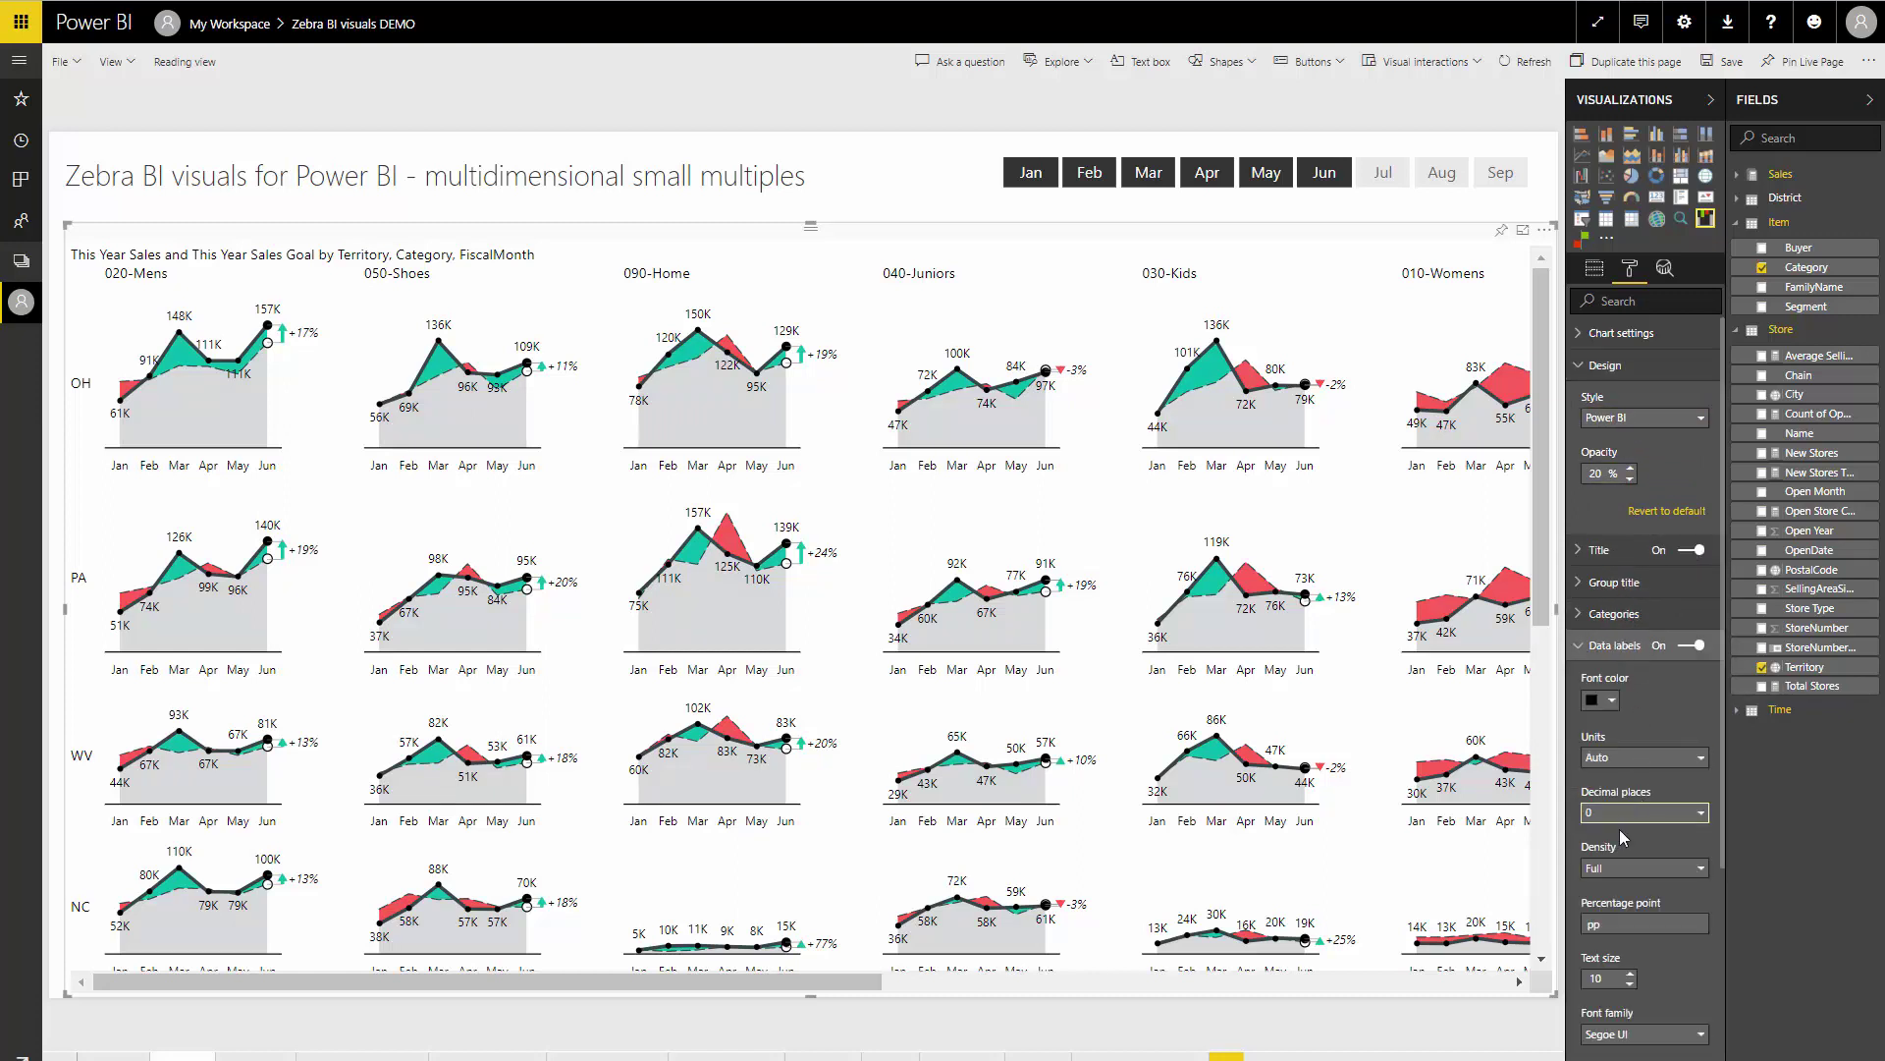
click(1614, 868)
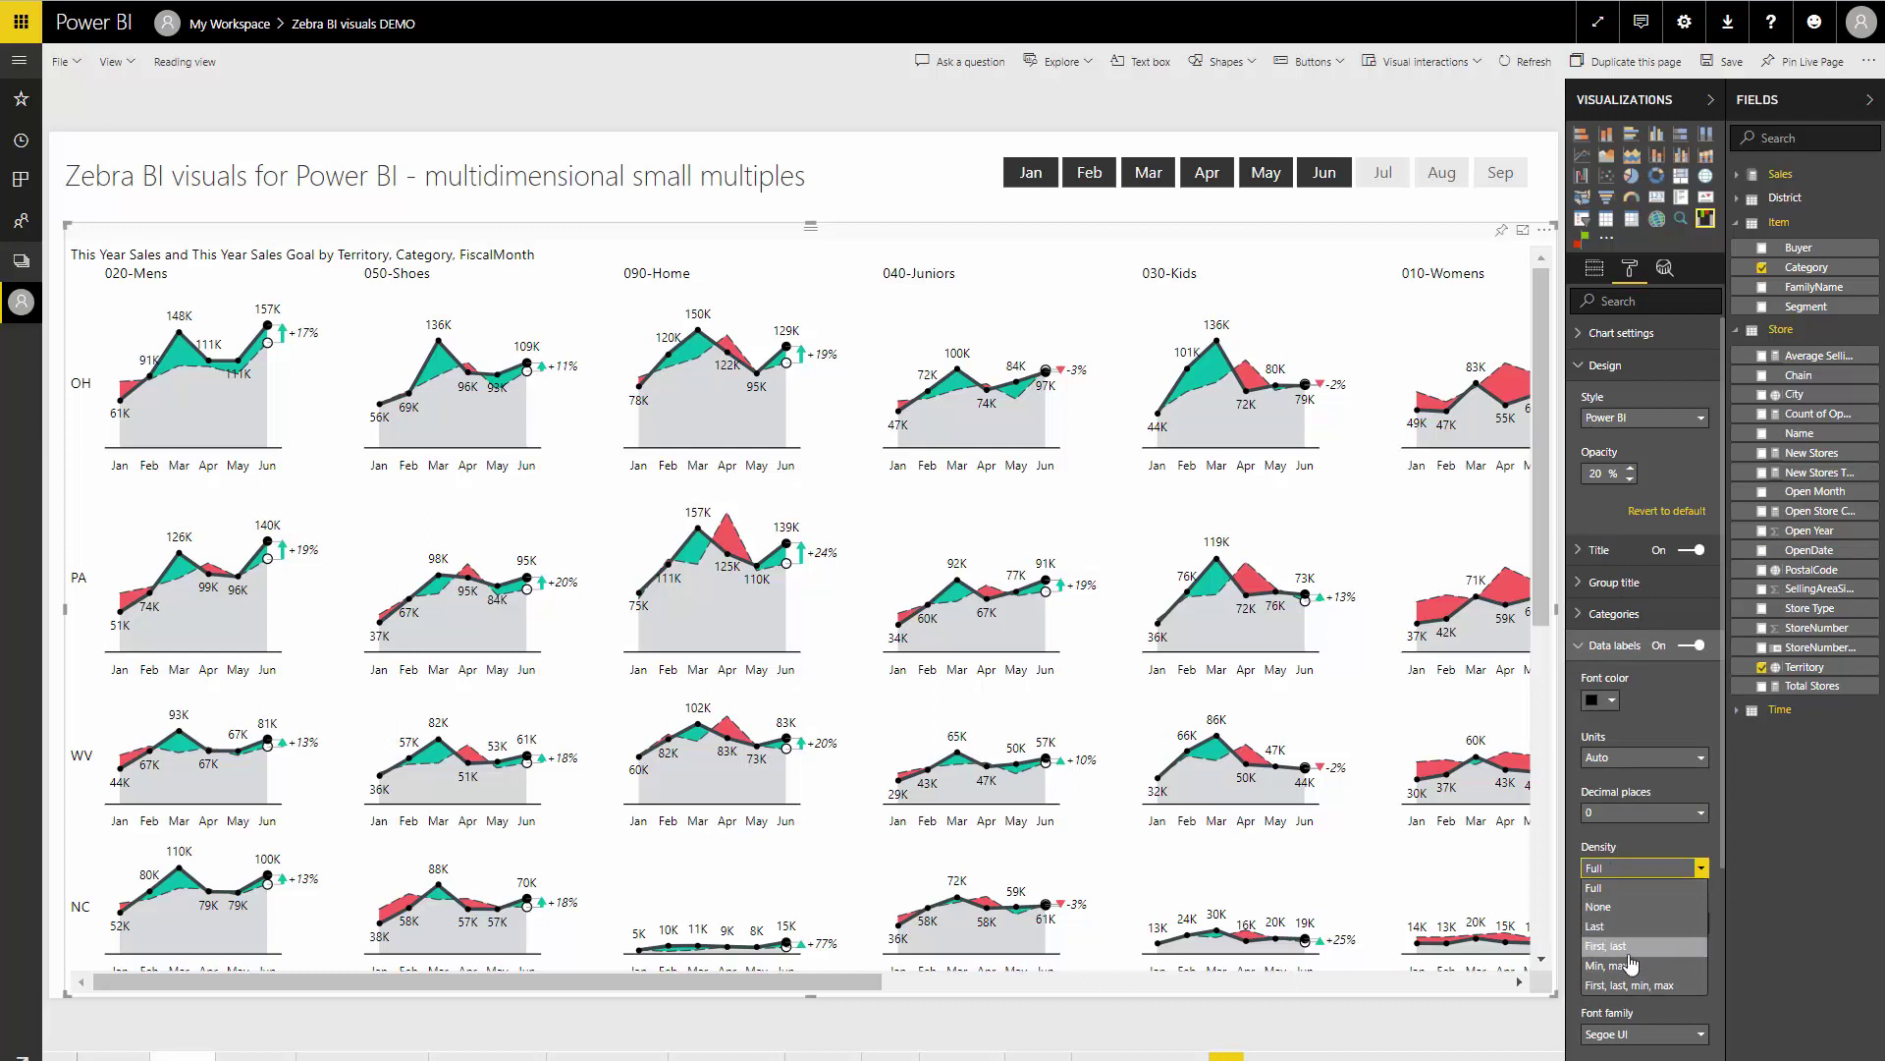
click(1663, 985)
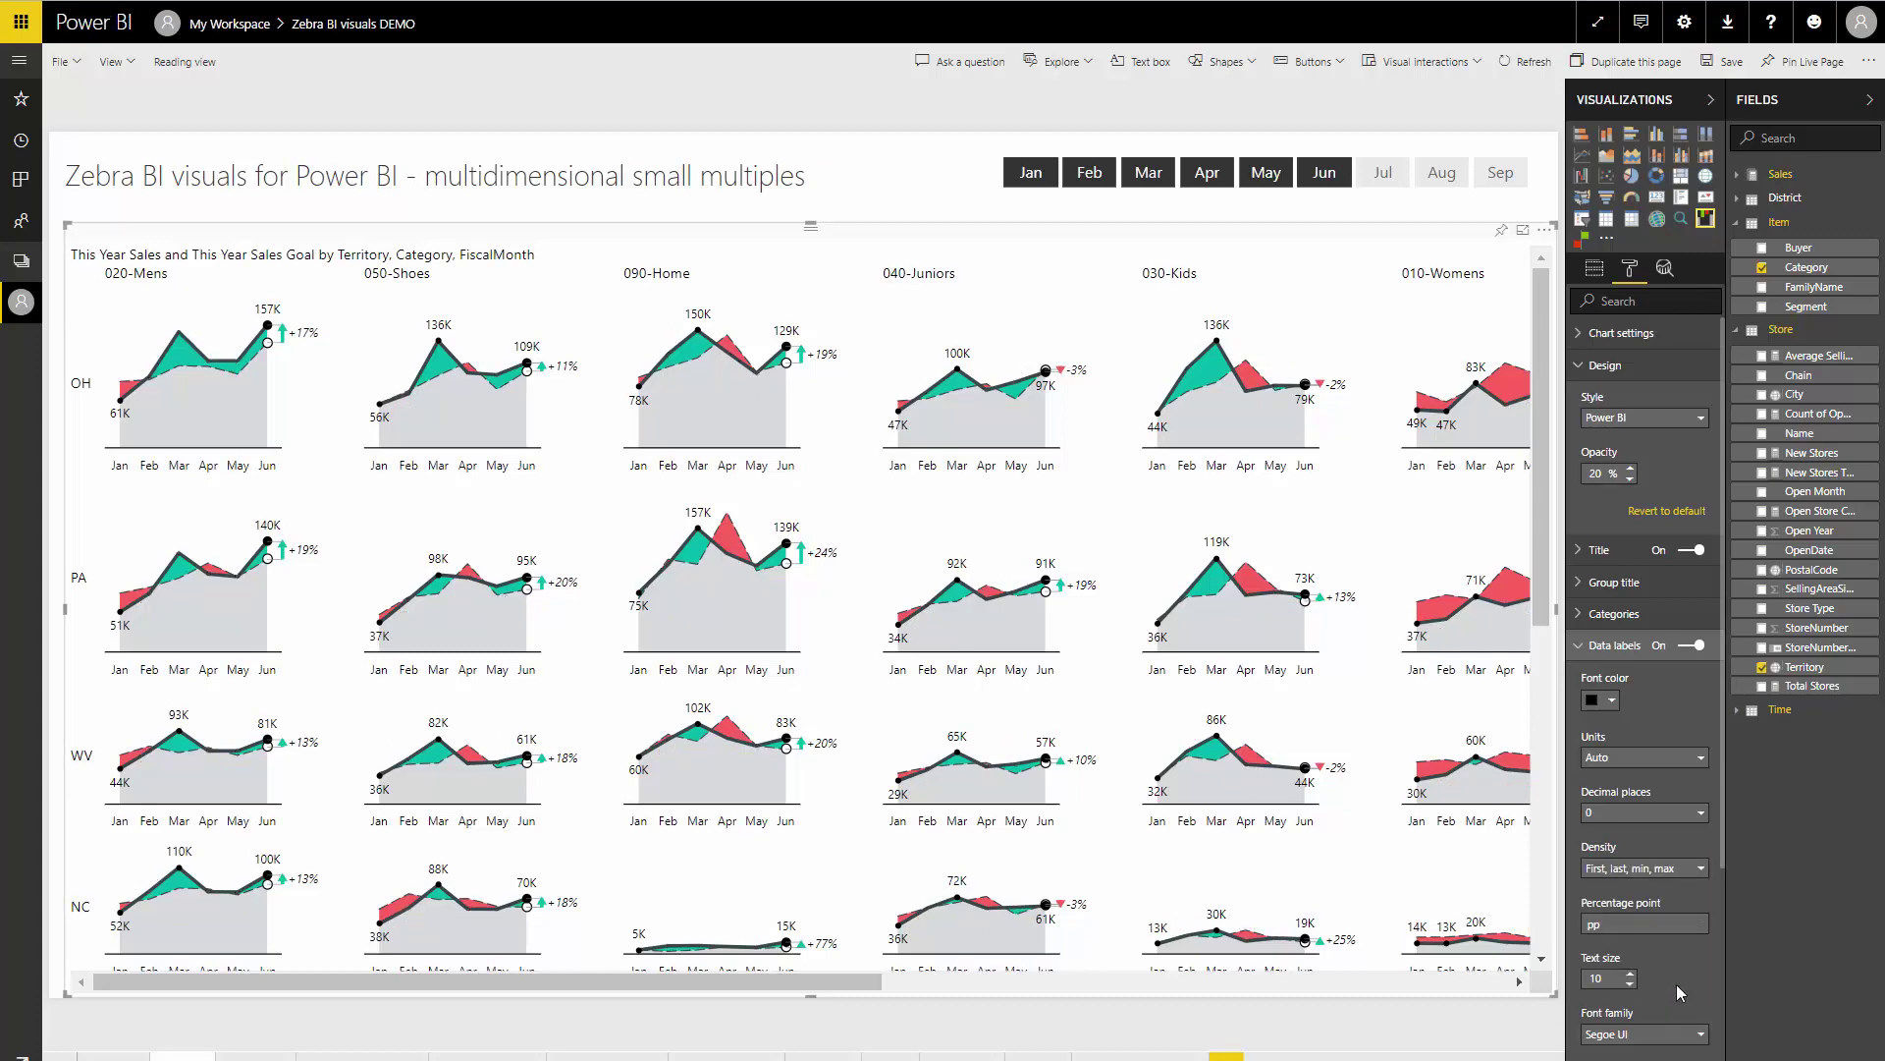
click(1523, 232)
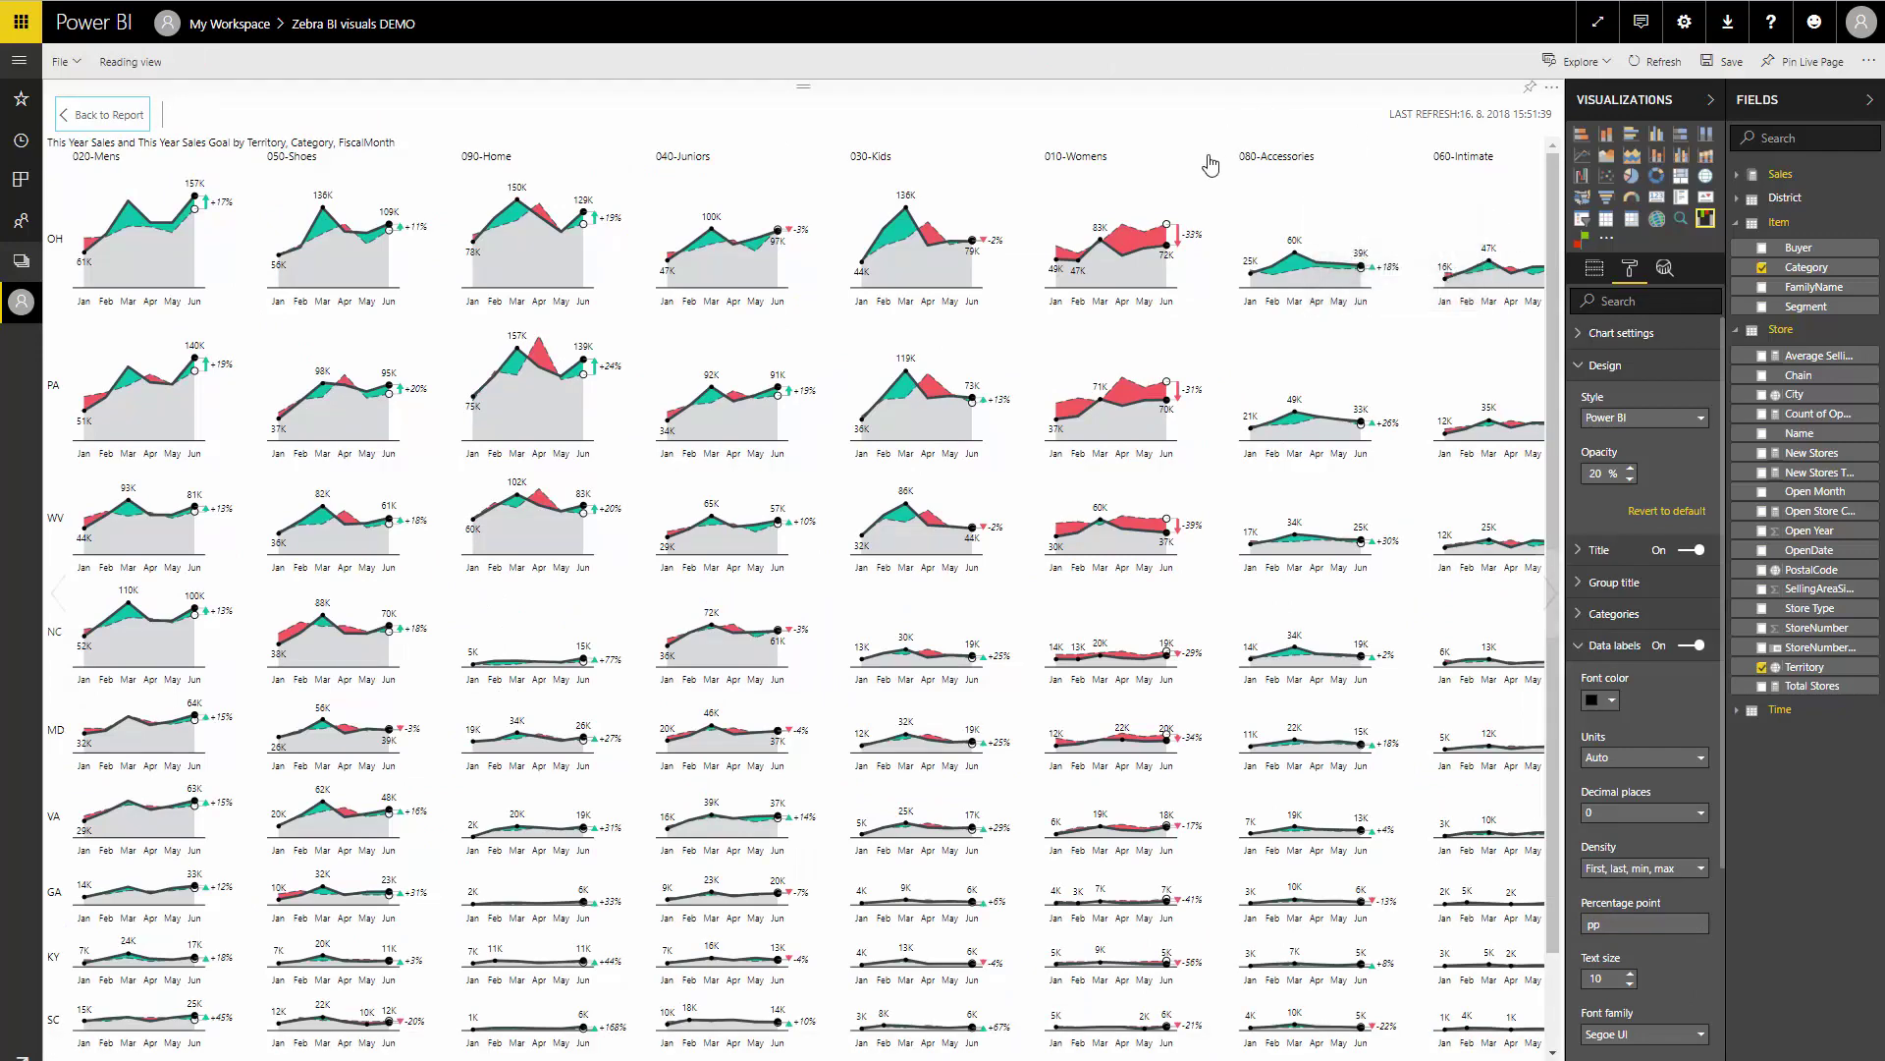
scroll(961, 315, down, 1)
scroll(962, 312, up, 1)
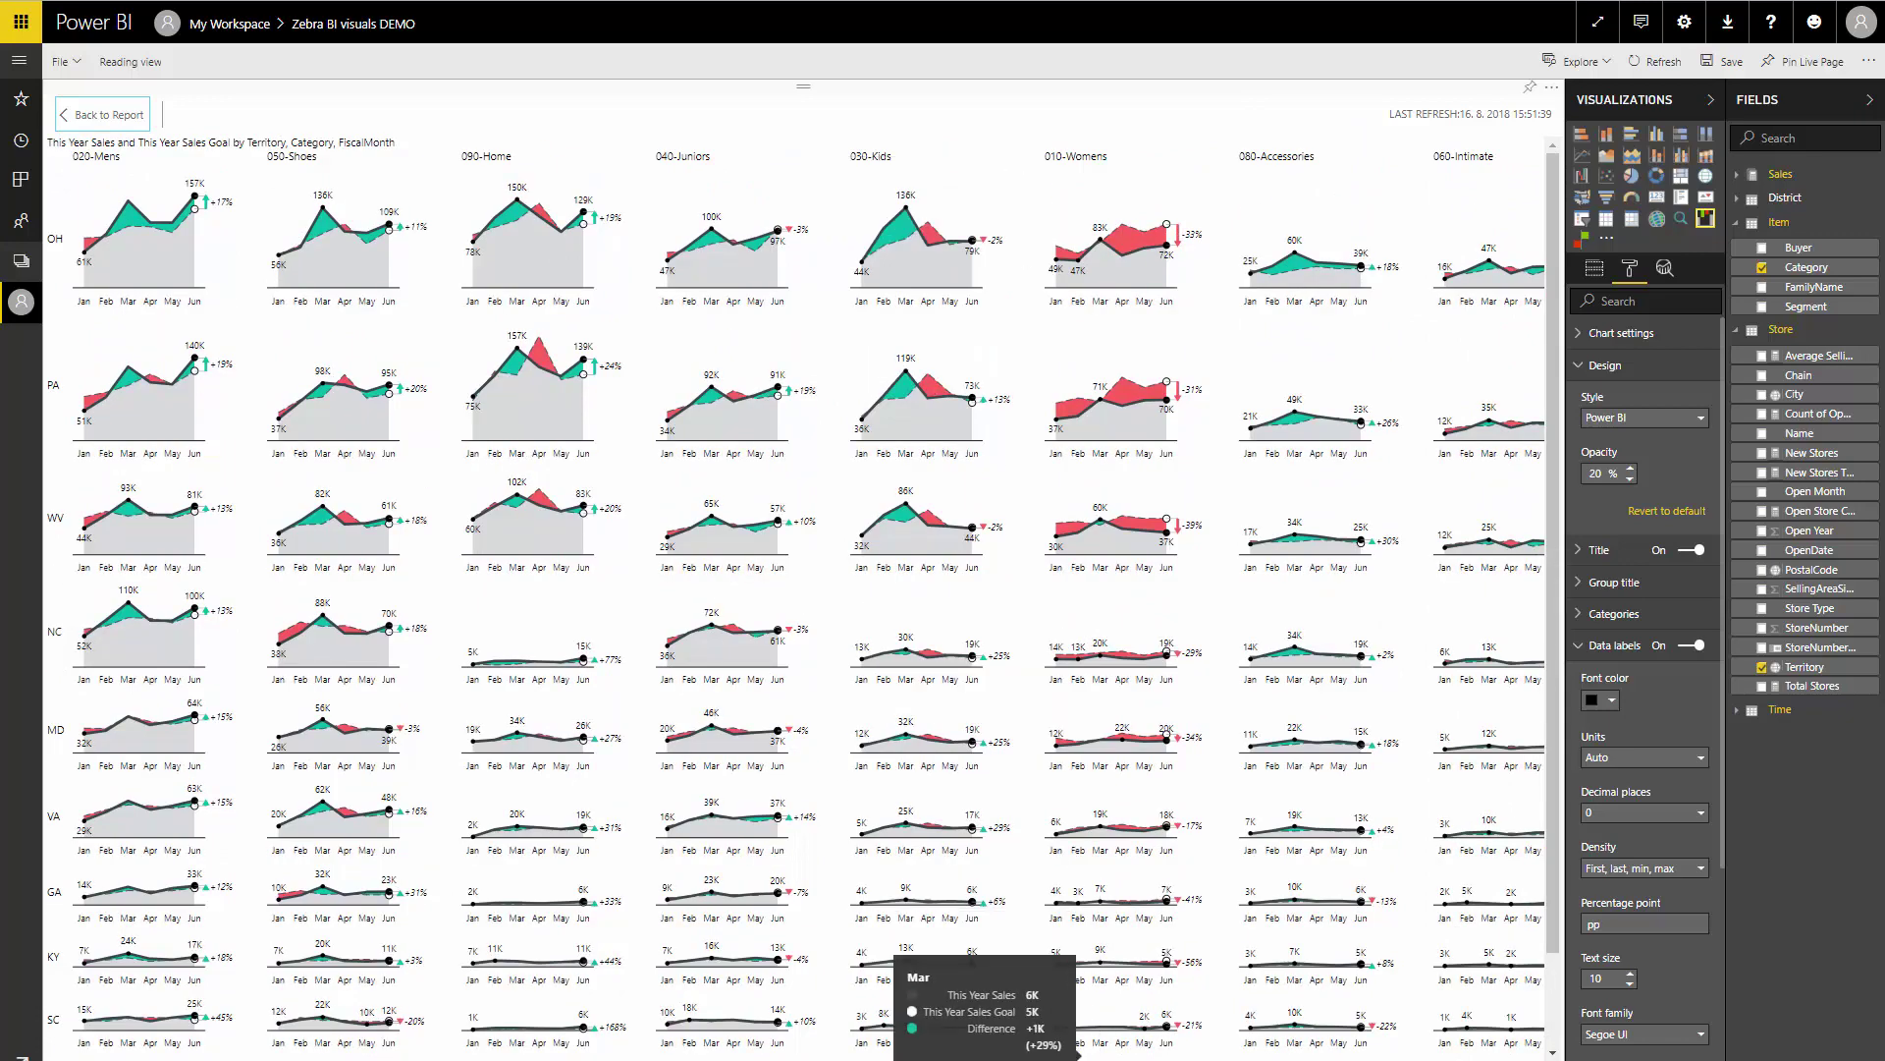
scroll(1075, 982, right, 3)
scroll(796, 599, left, 3)
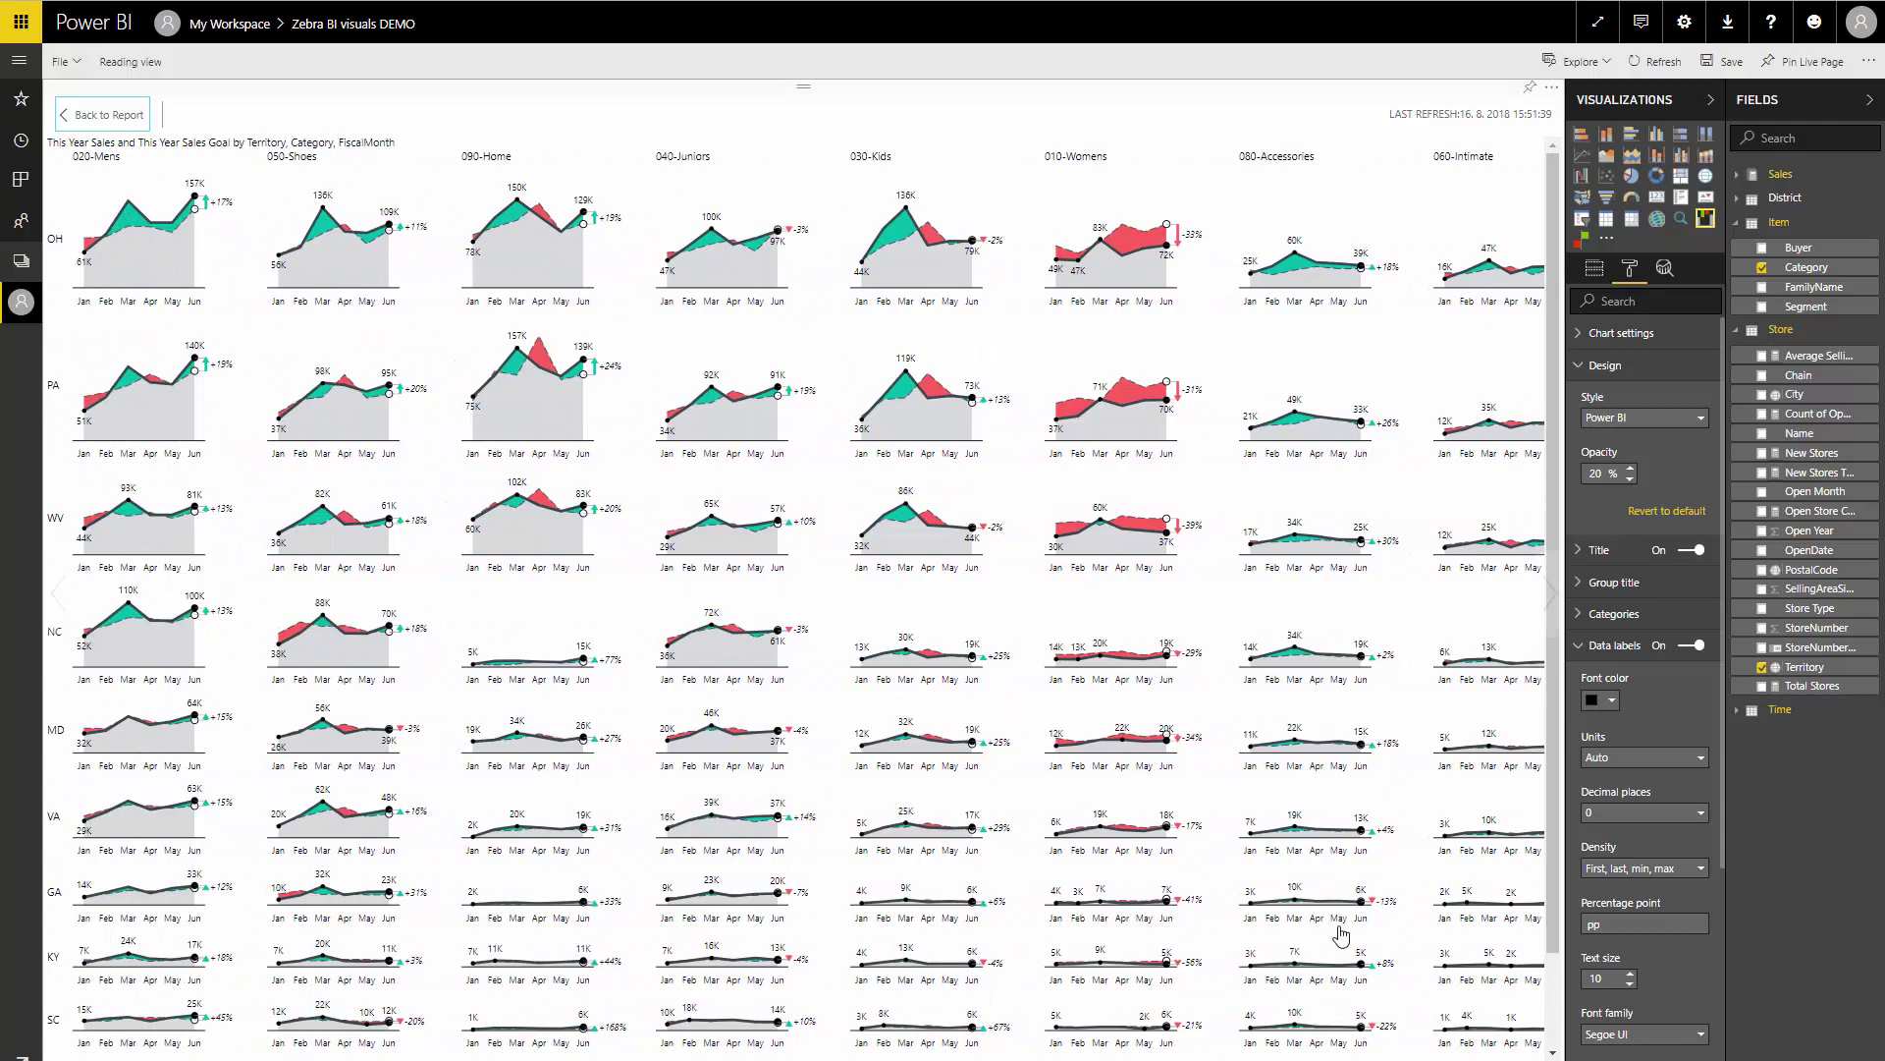
- Collapse the Design and Data labels sections and expand the Small multiples settings
click(1598, 365)
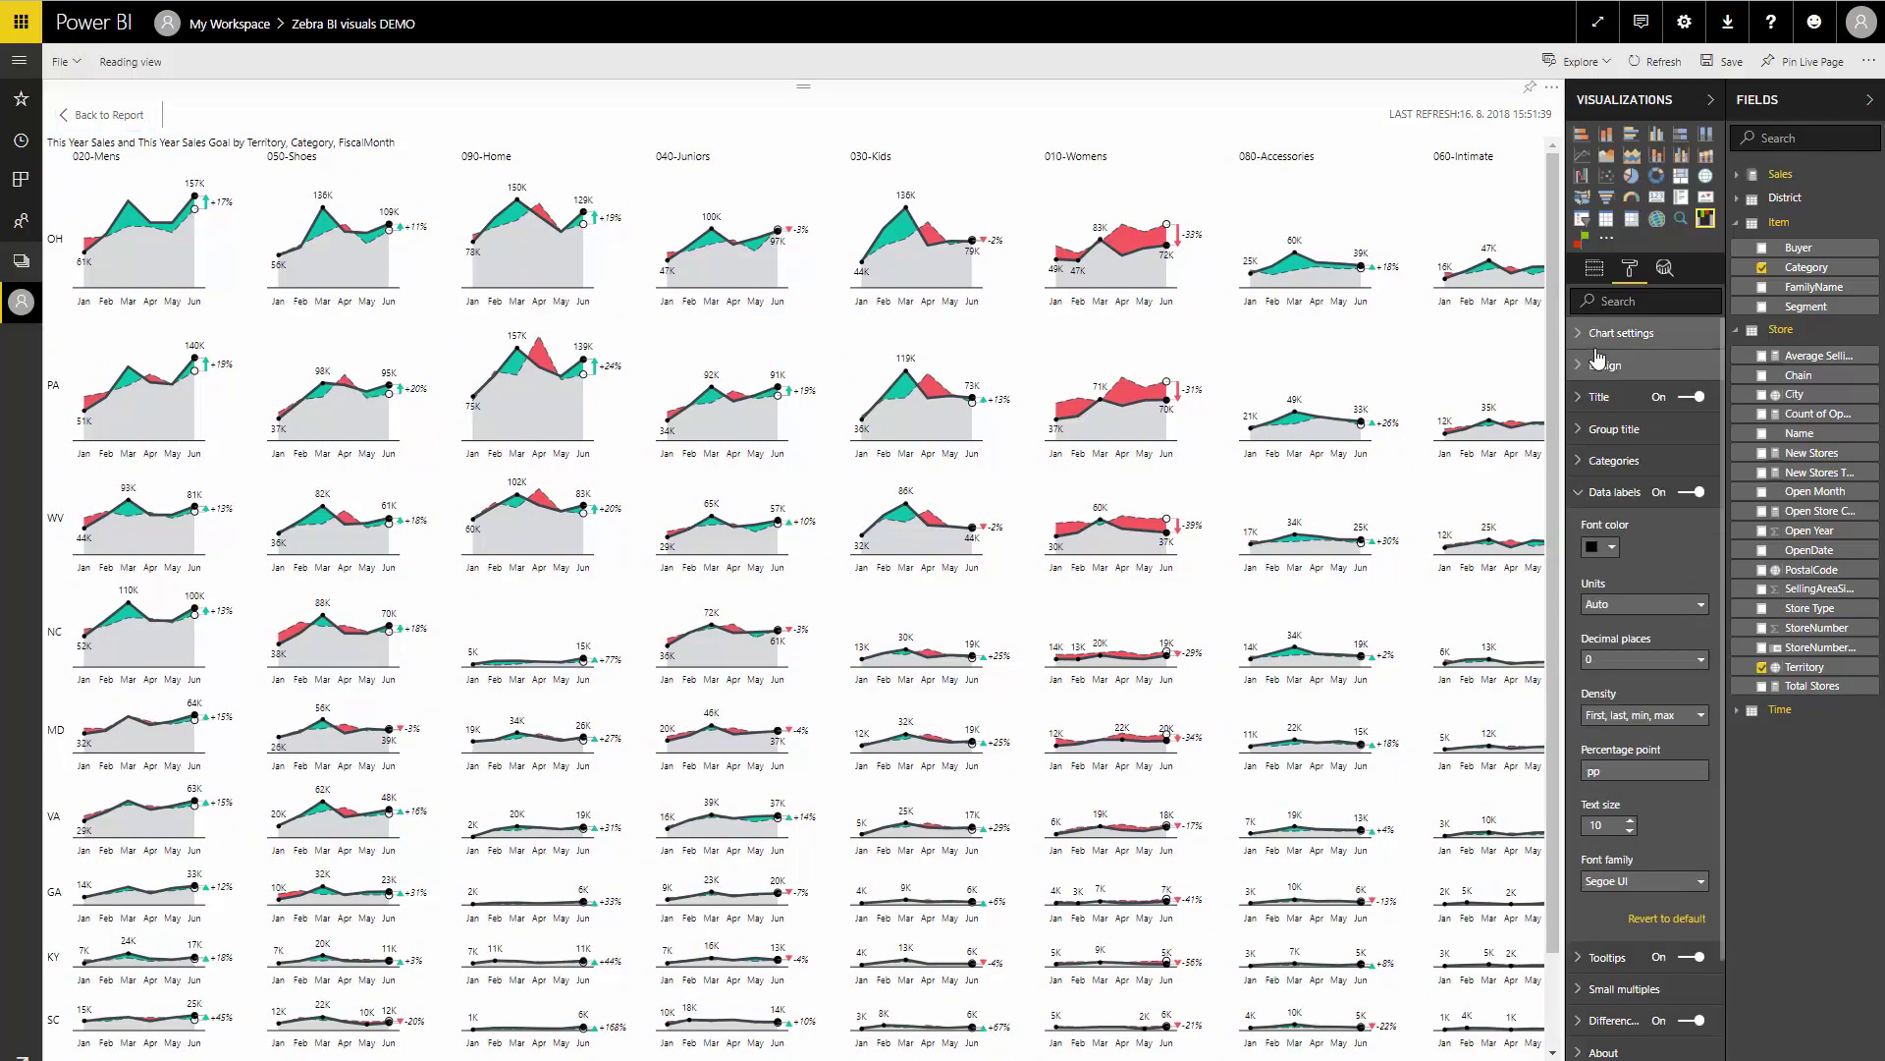
click(1607, 494)
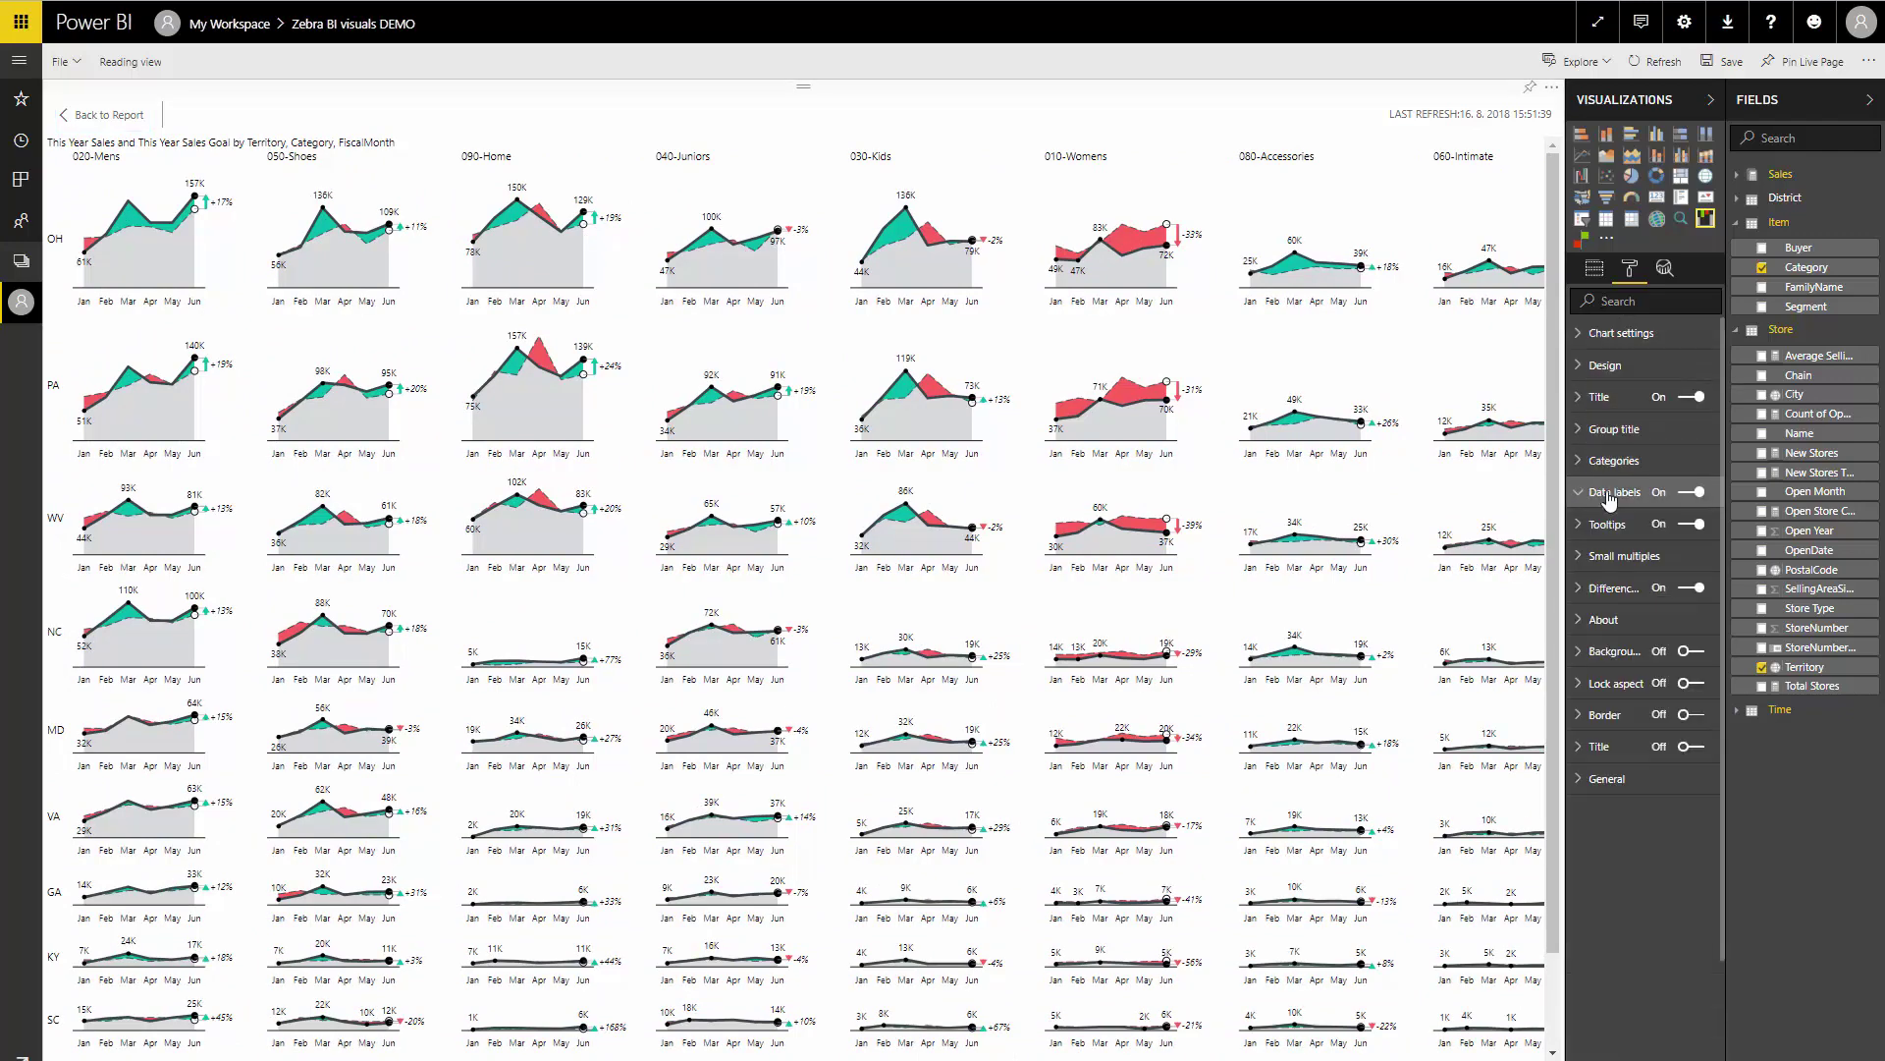
click(1617, 562)
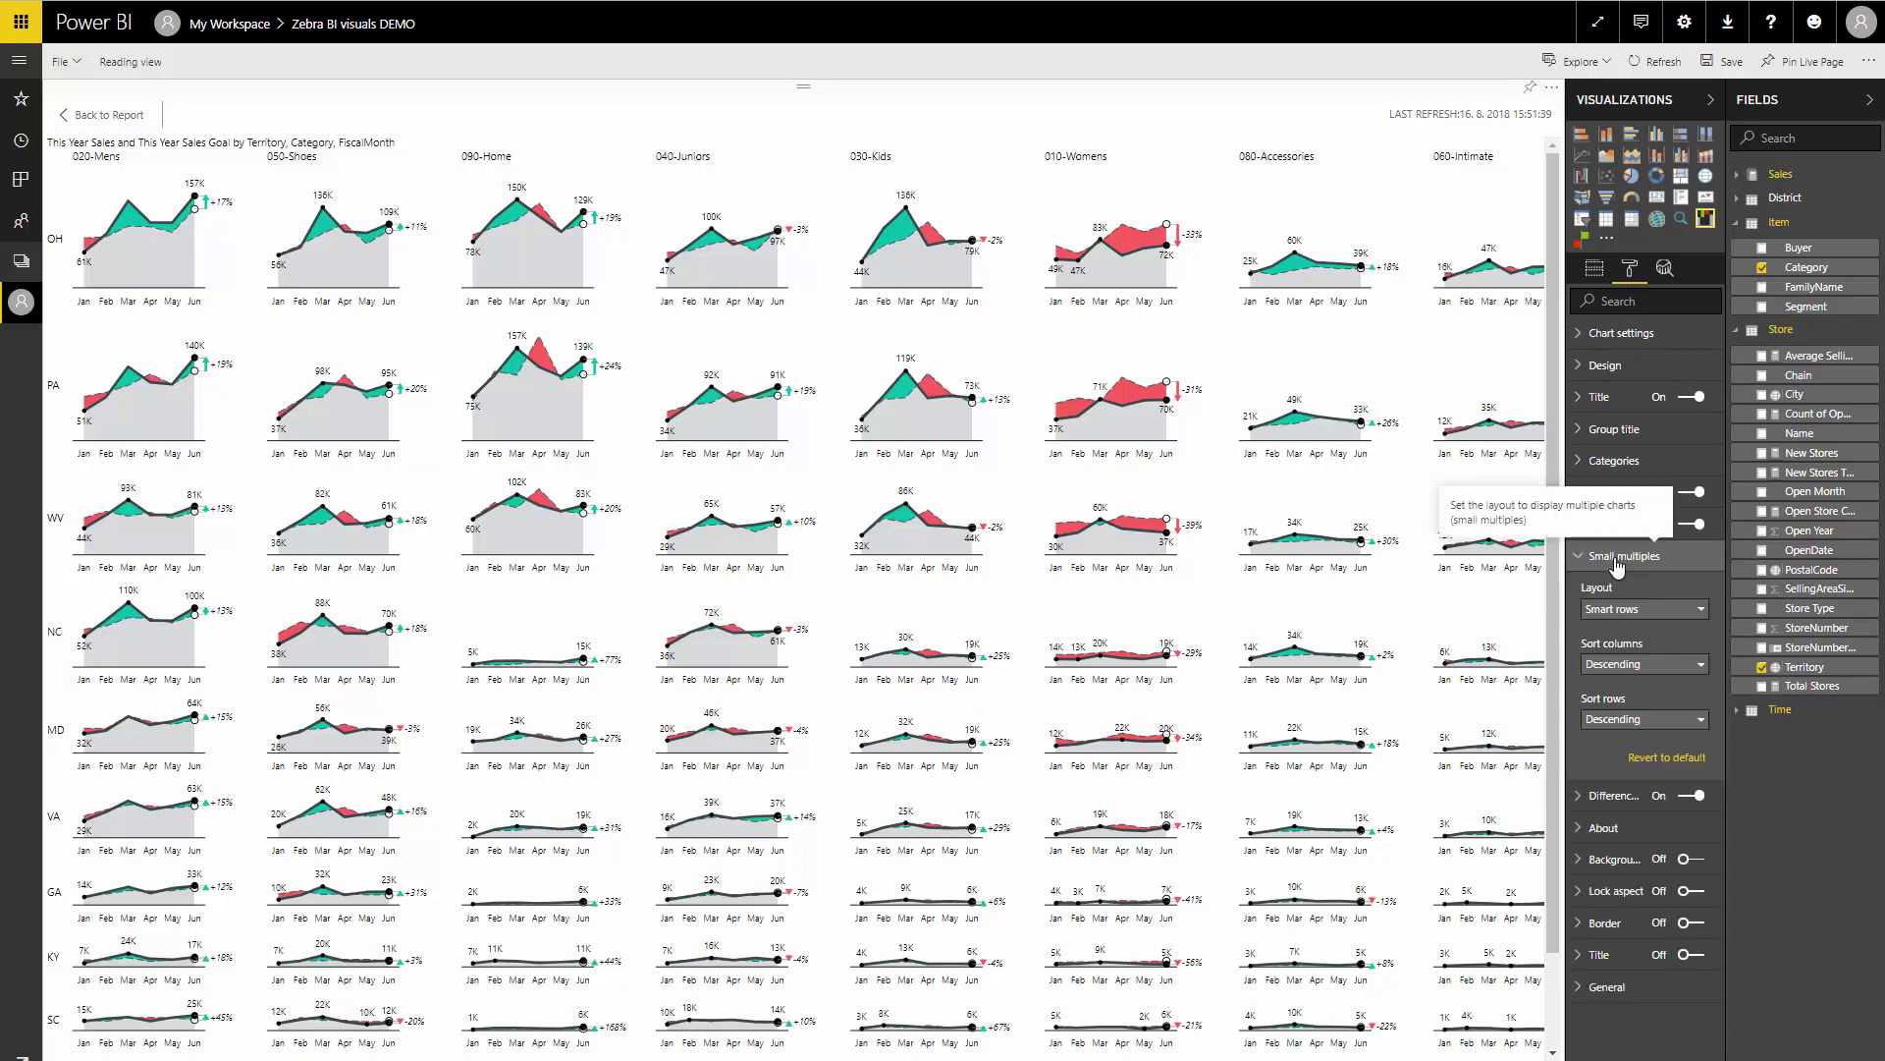
- Sort the territory rows Ascending, then return them to Descending (OH, PA, WV … SC)
click(1631, 727)
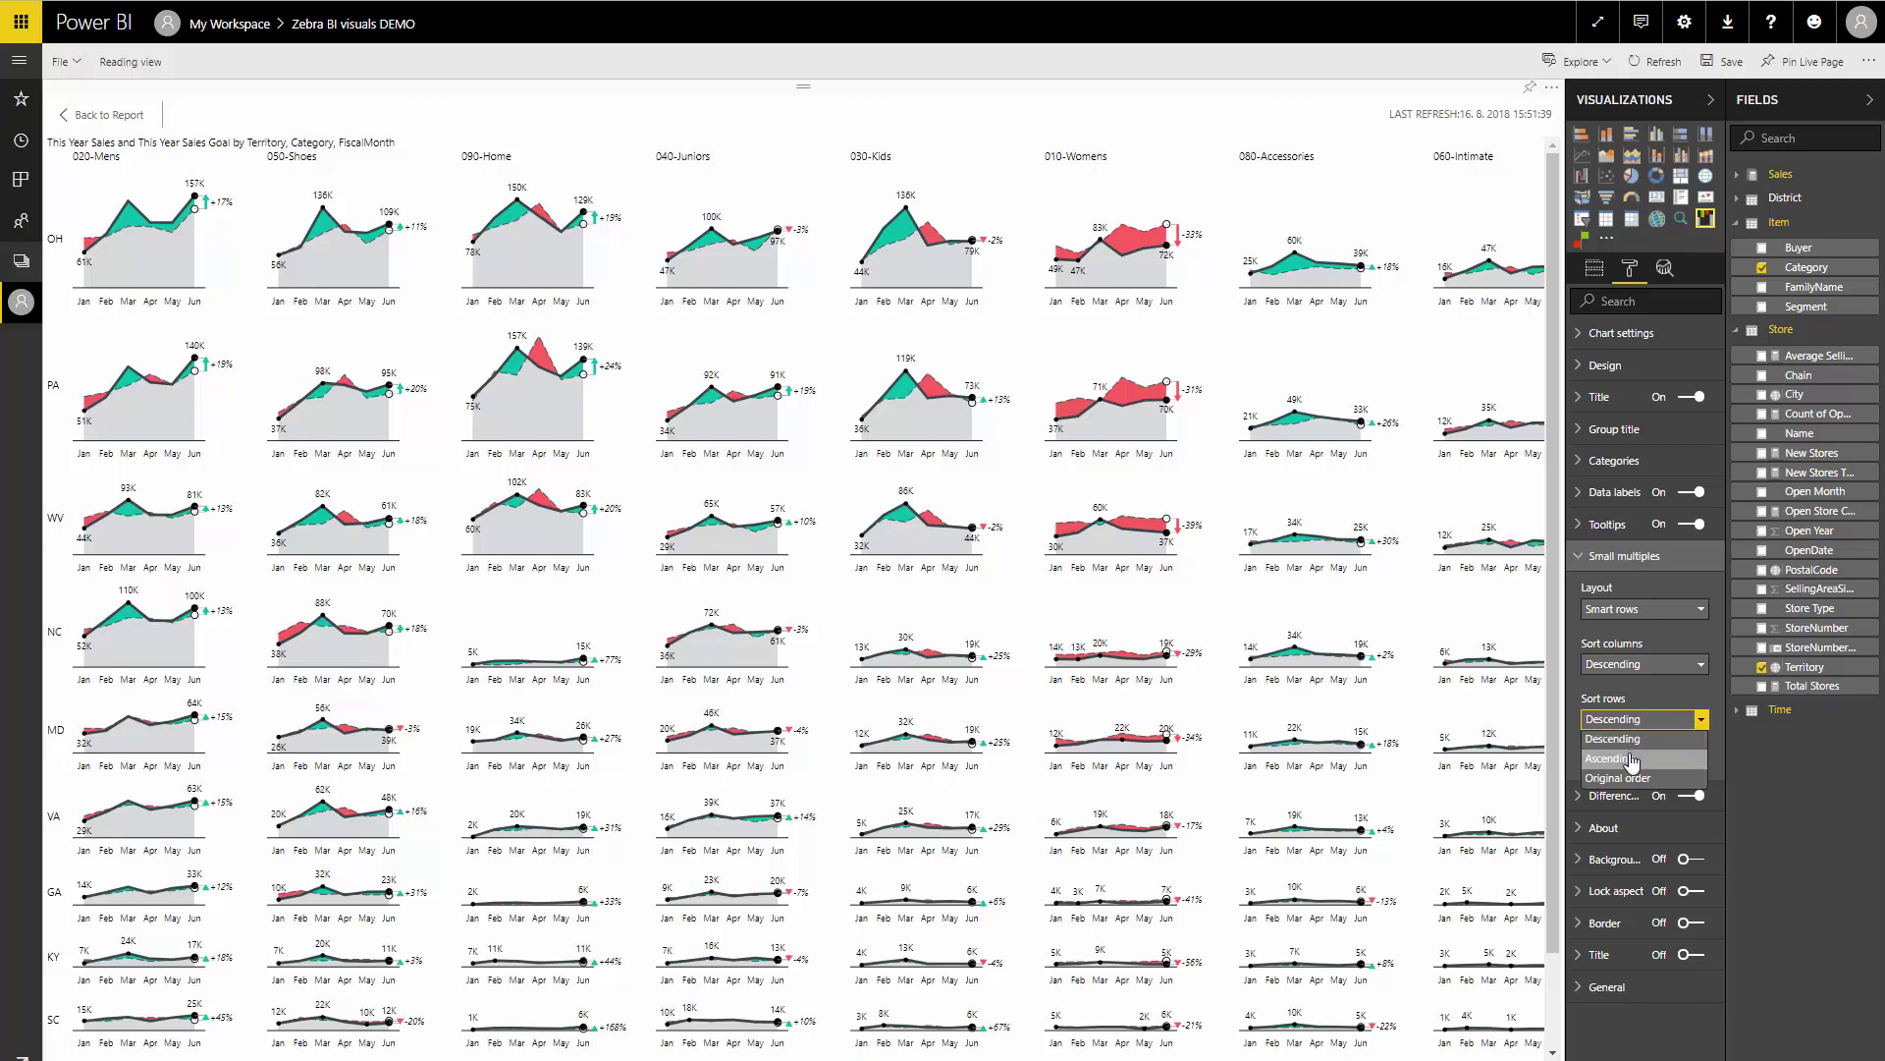
click(1631, 759)
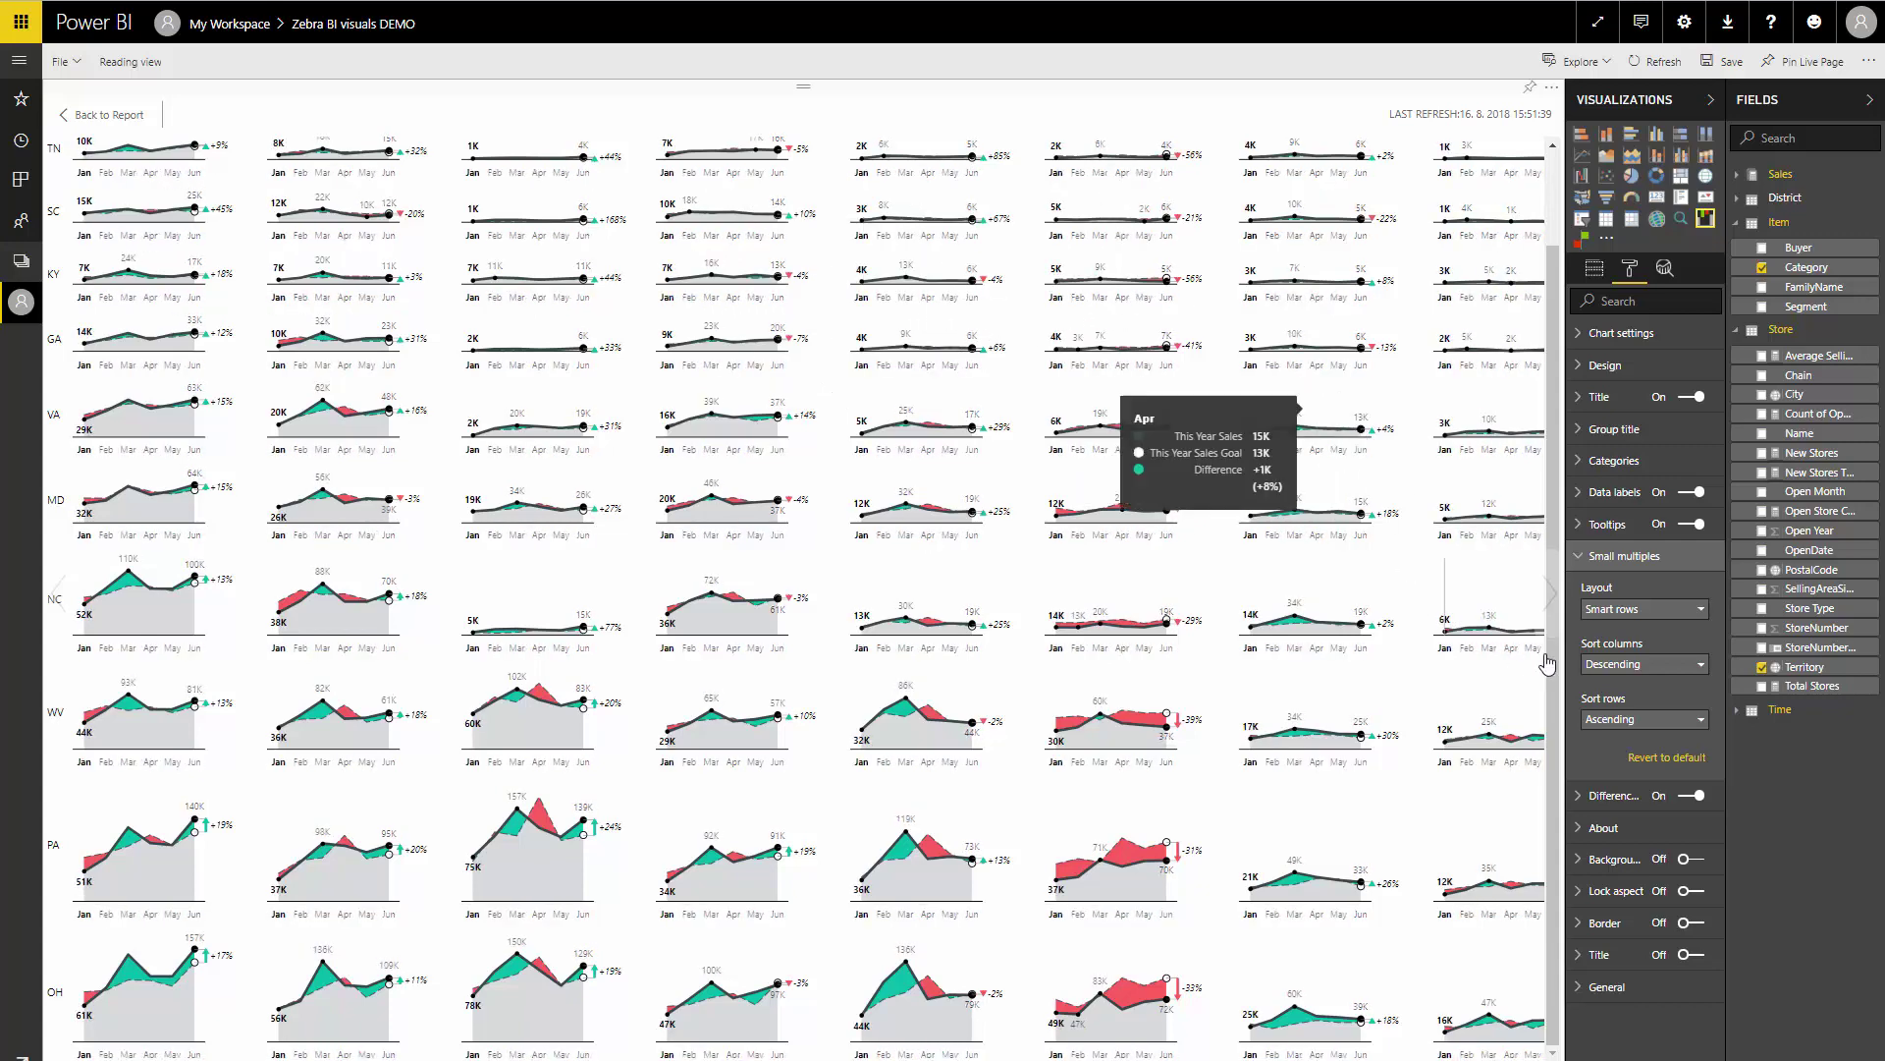
click(1645, 718)
click(1622, 740)
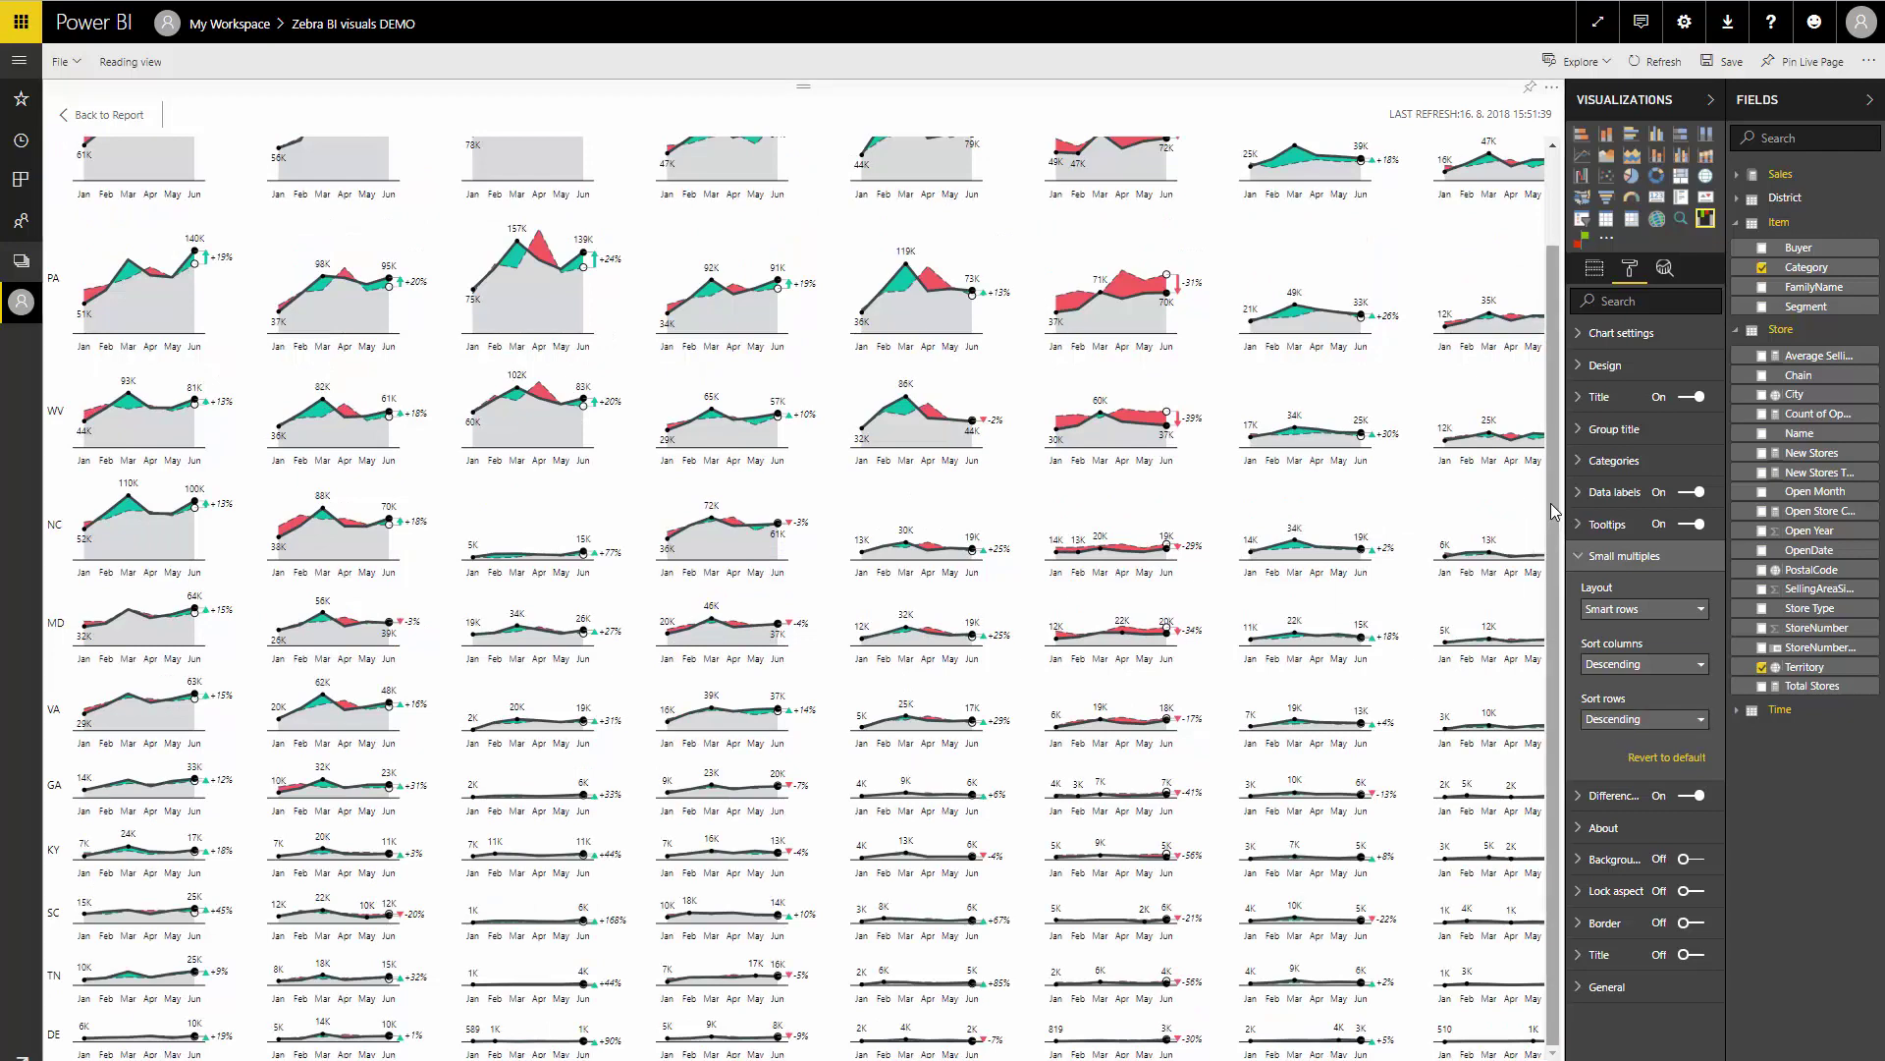
drag(1554, 510, 1552, 341)
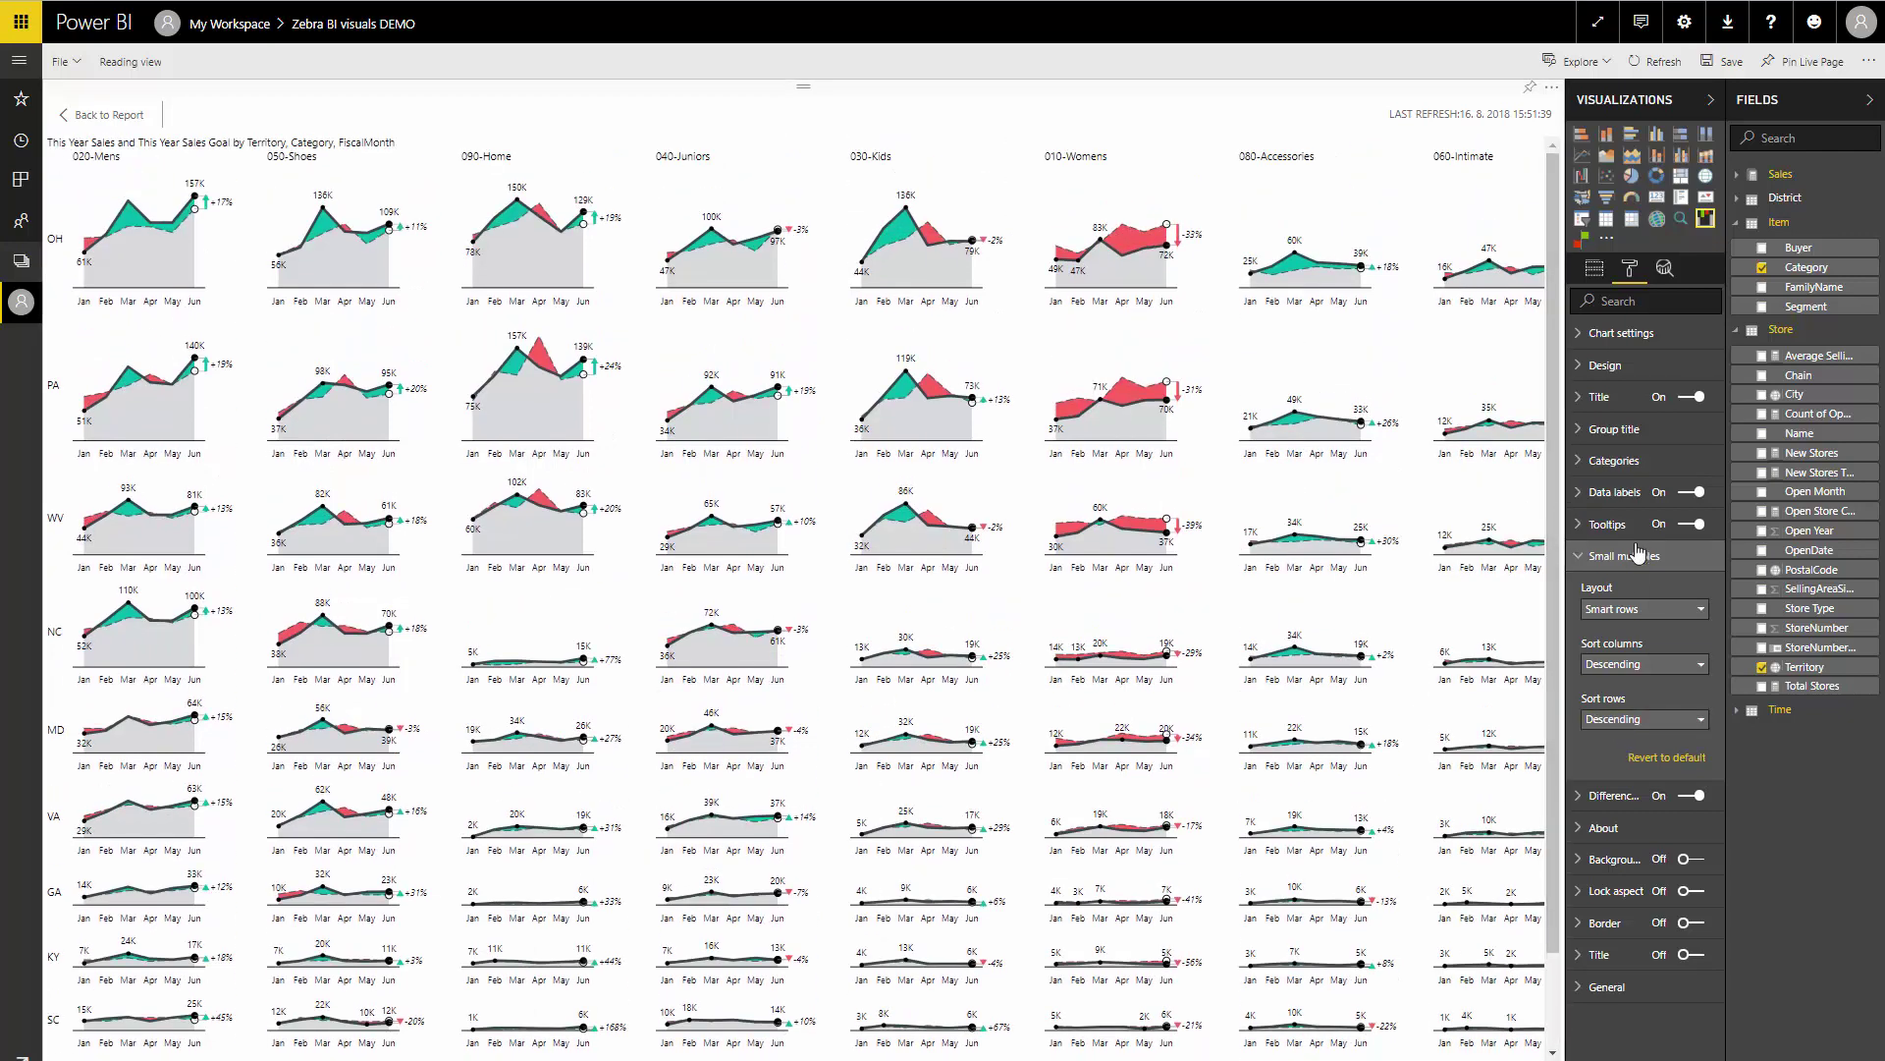
click(1637, 671)
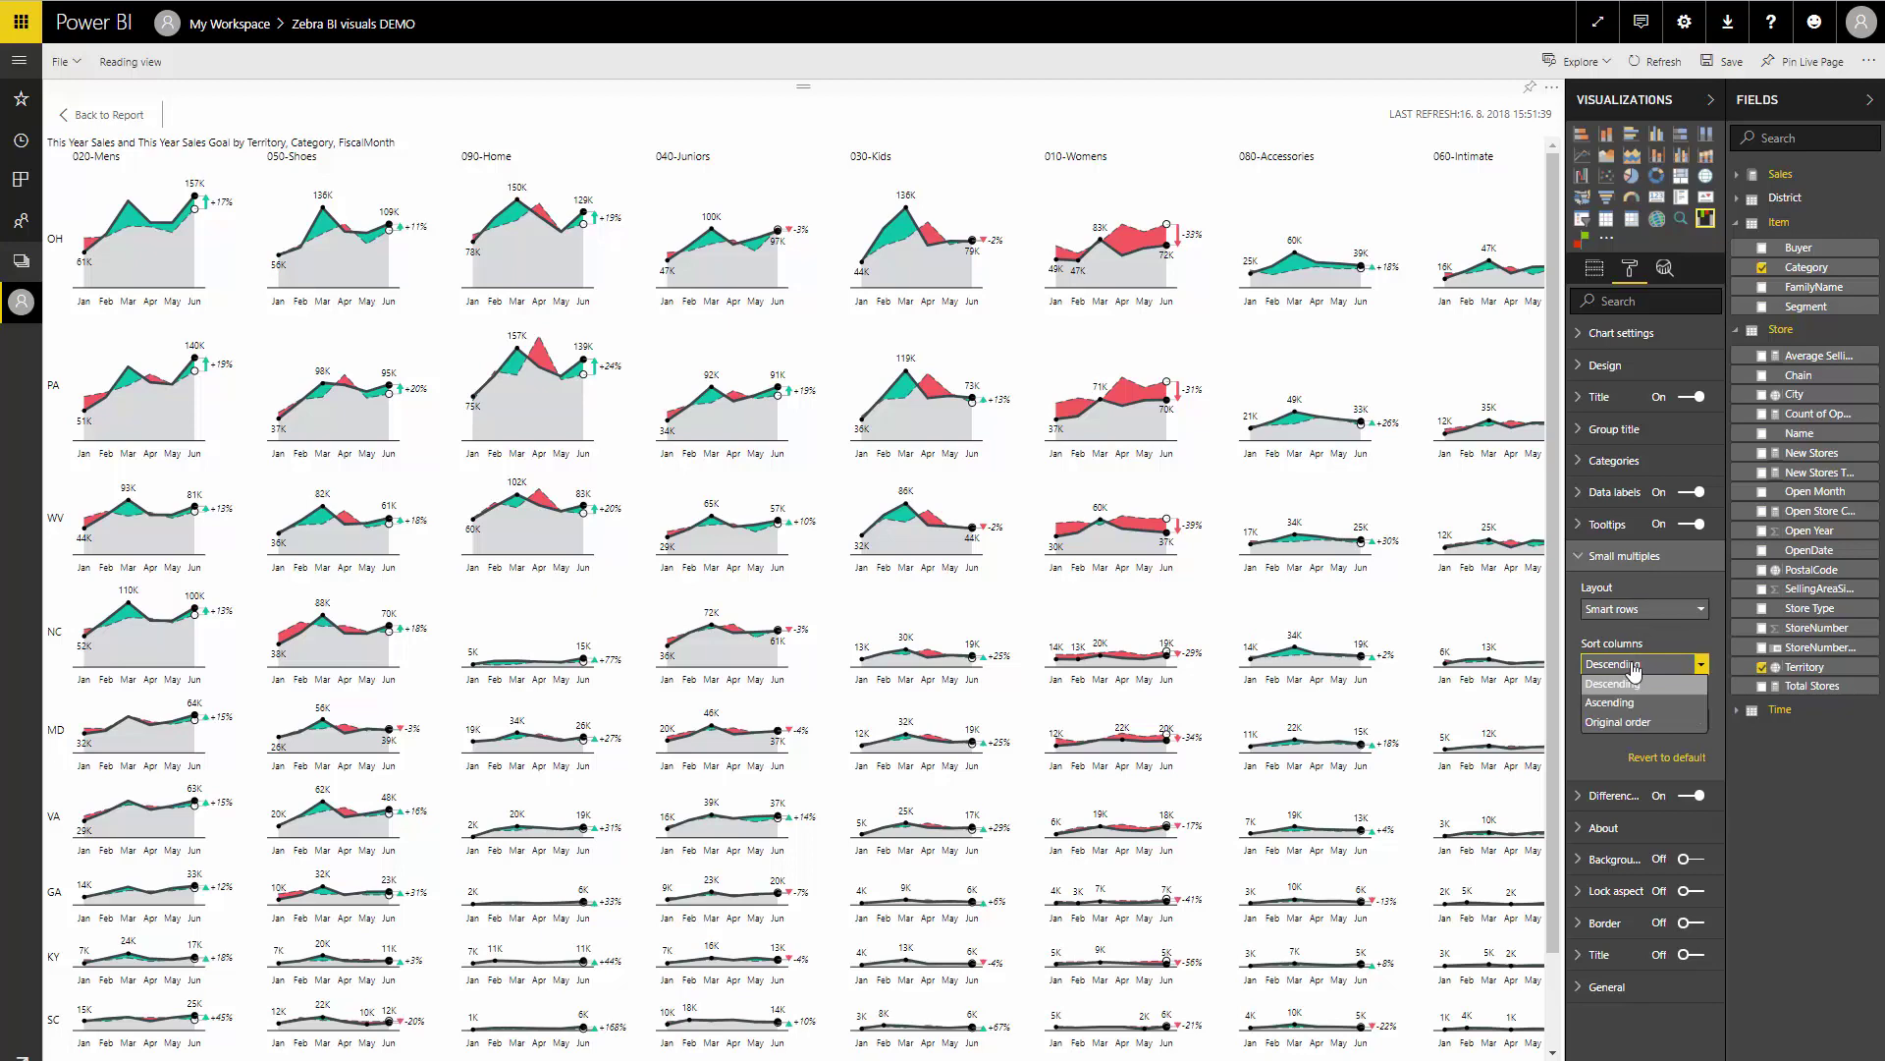
click(1630, 723)
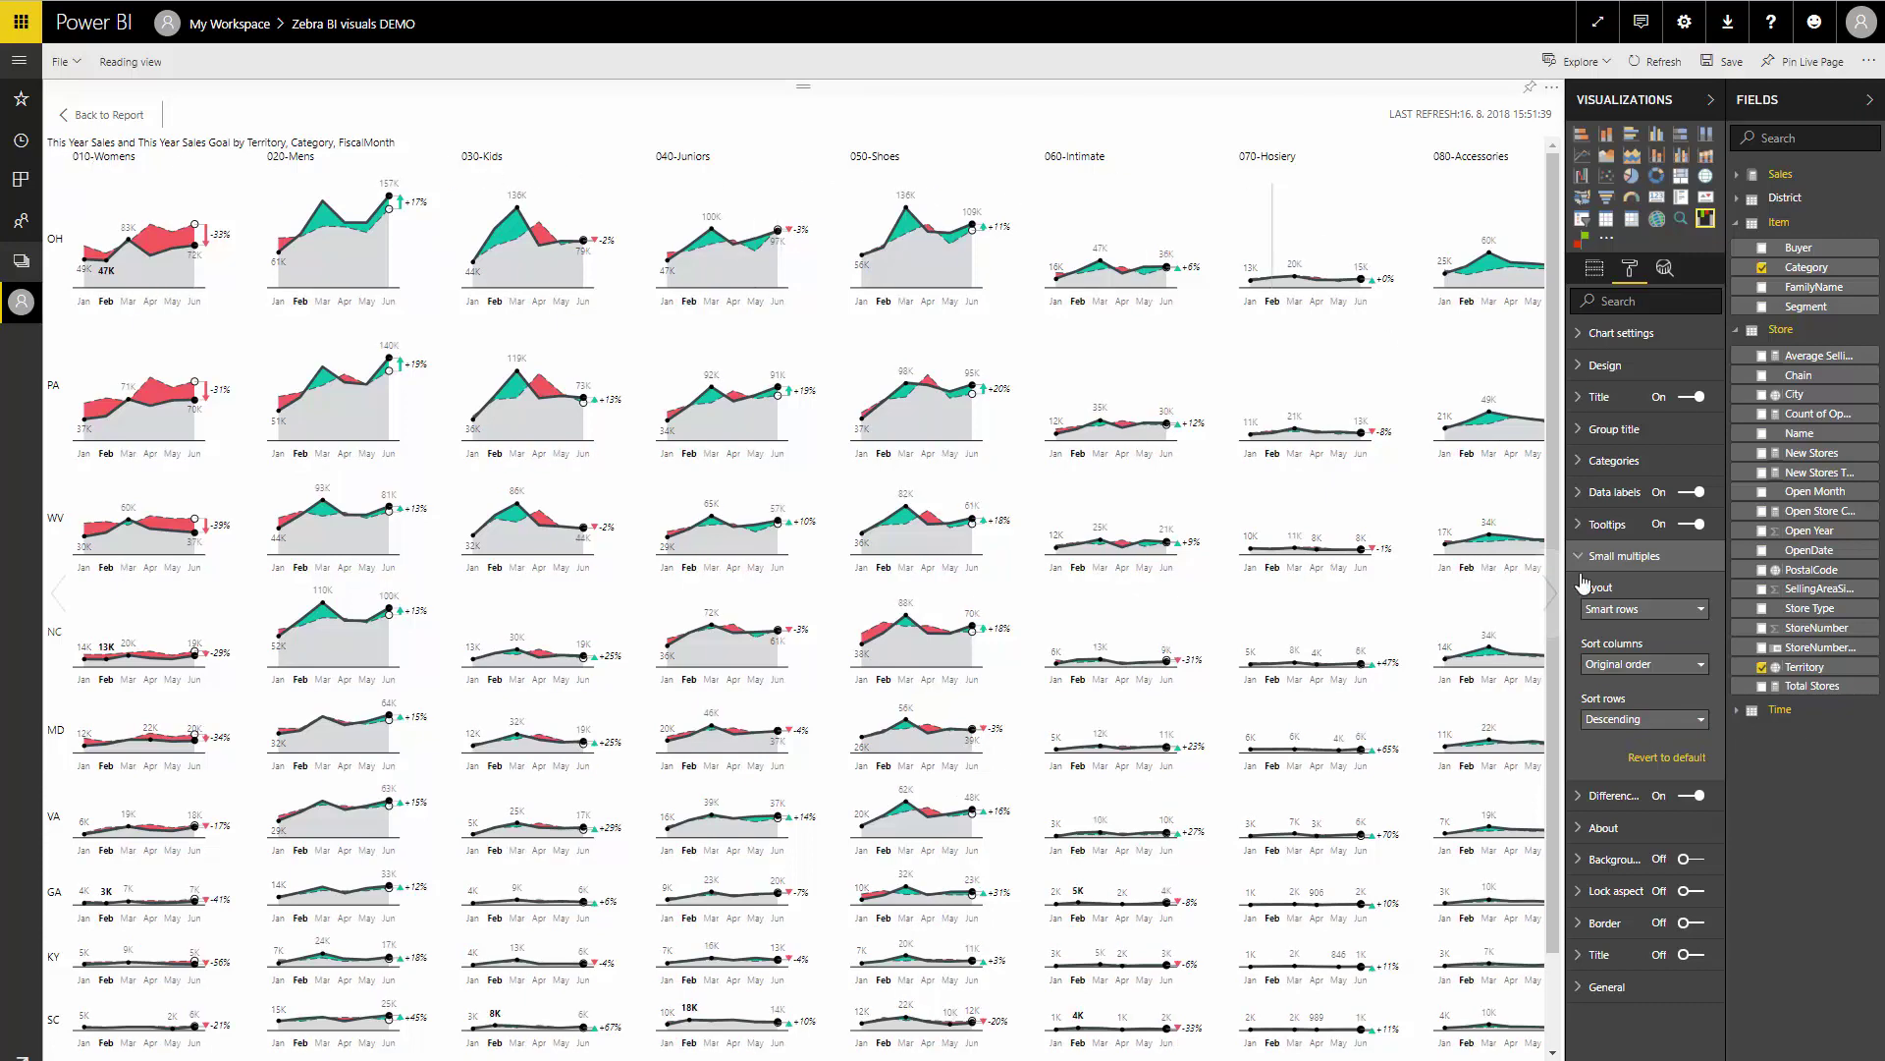
click(1638, 676)
click(1643, 695)
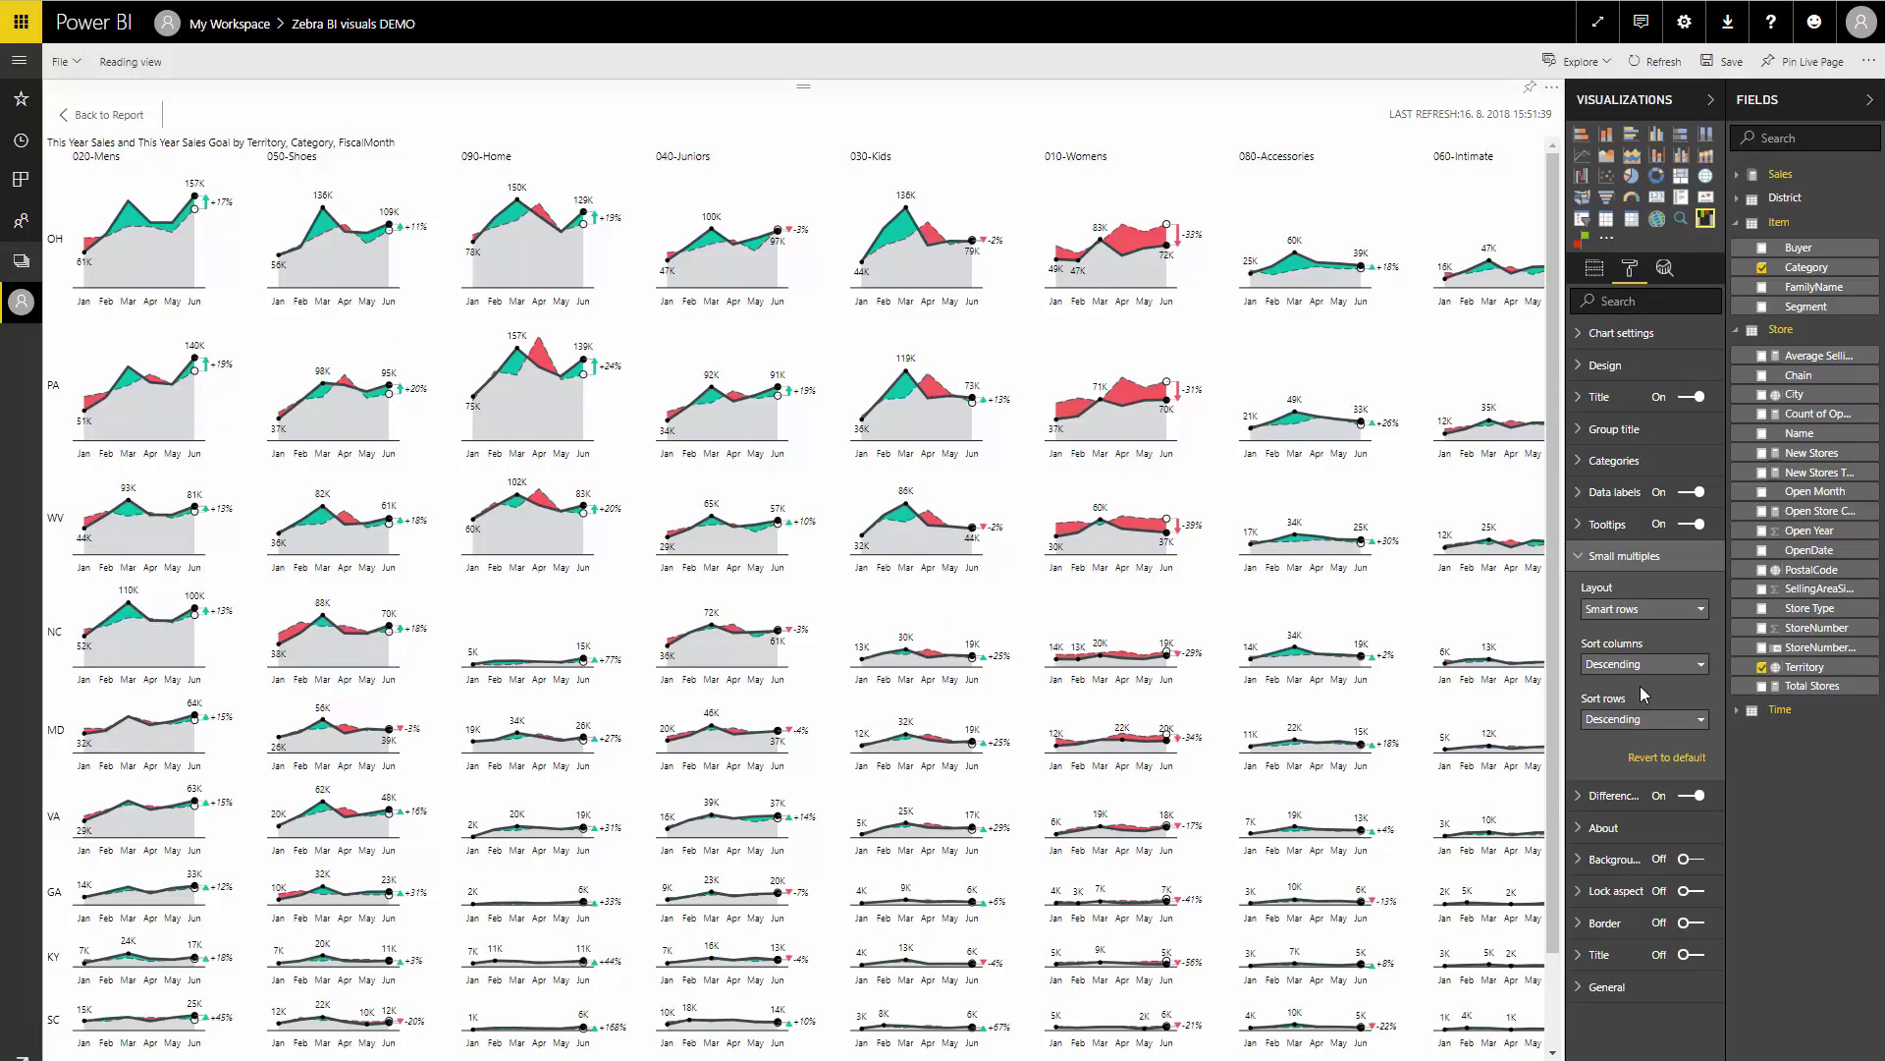
click(1643, 664)
click(1645, 679)
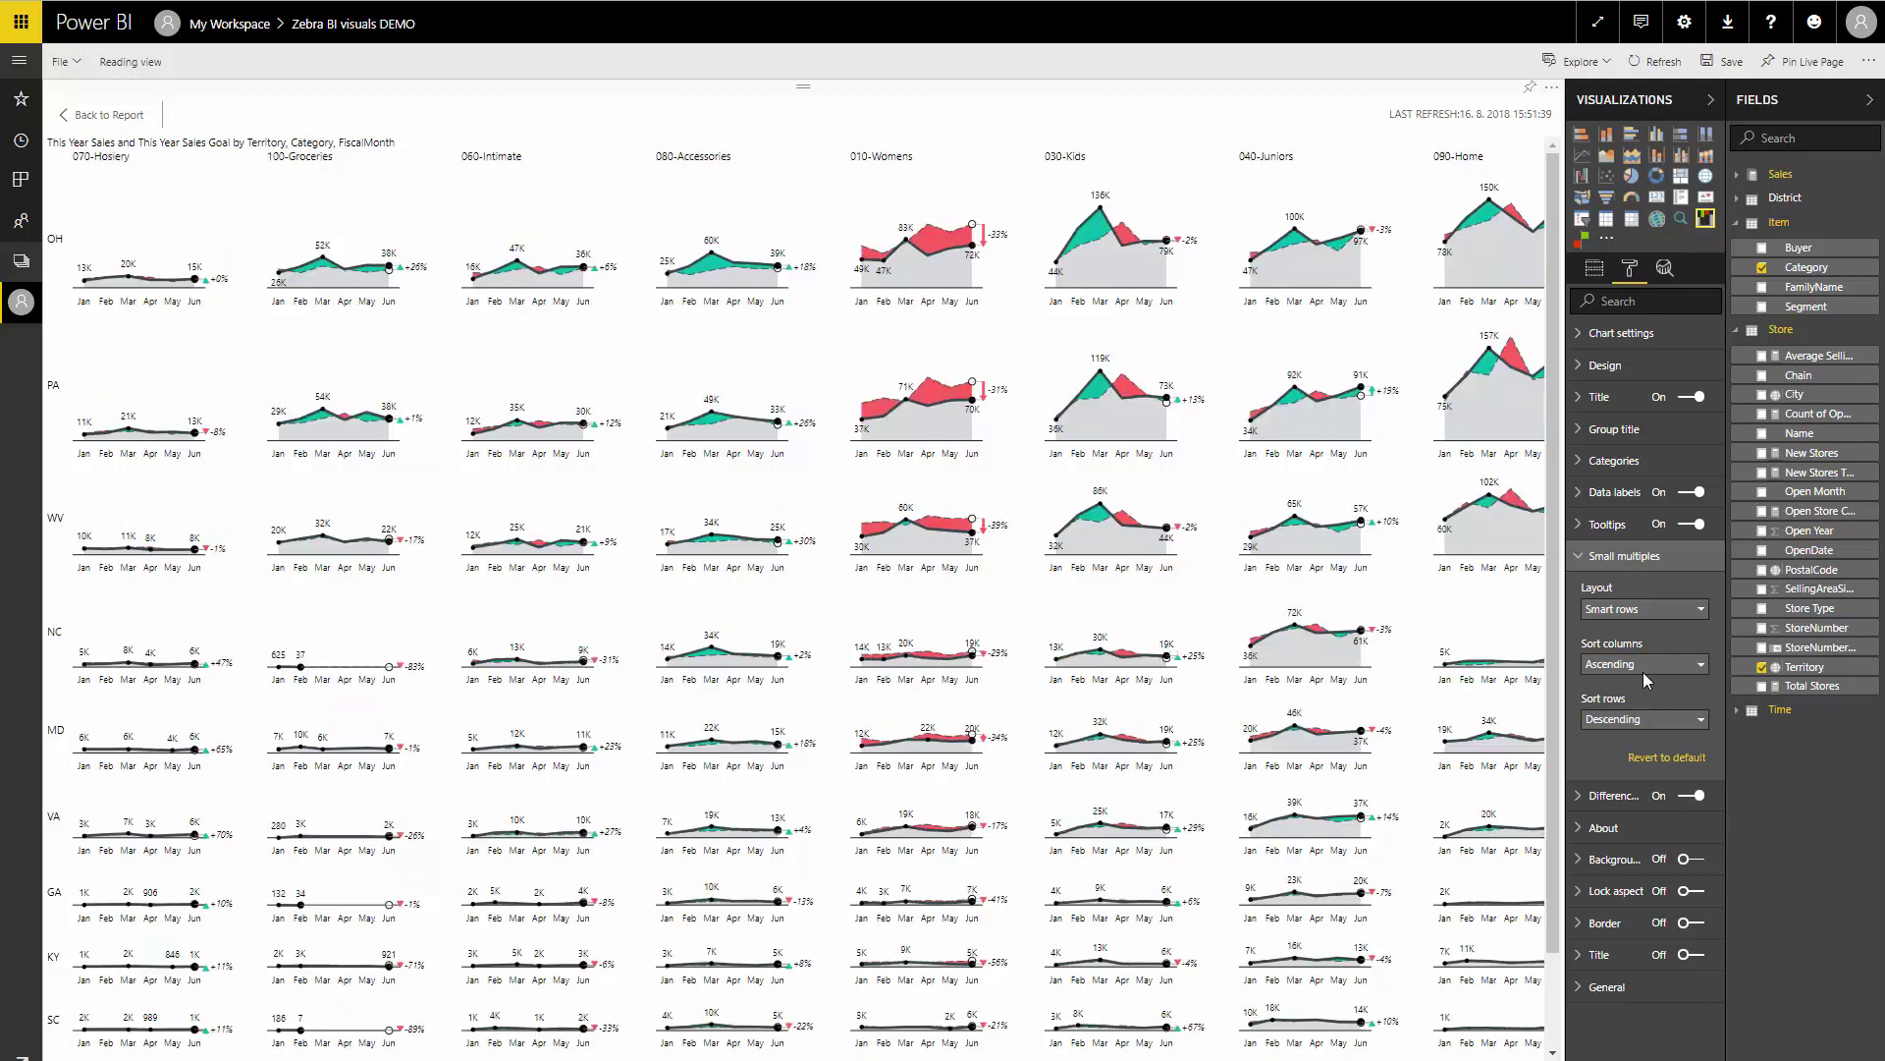
click(1643, 668)
click(1640, 694)
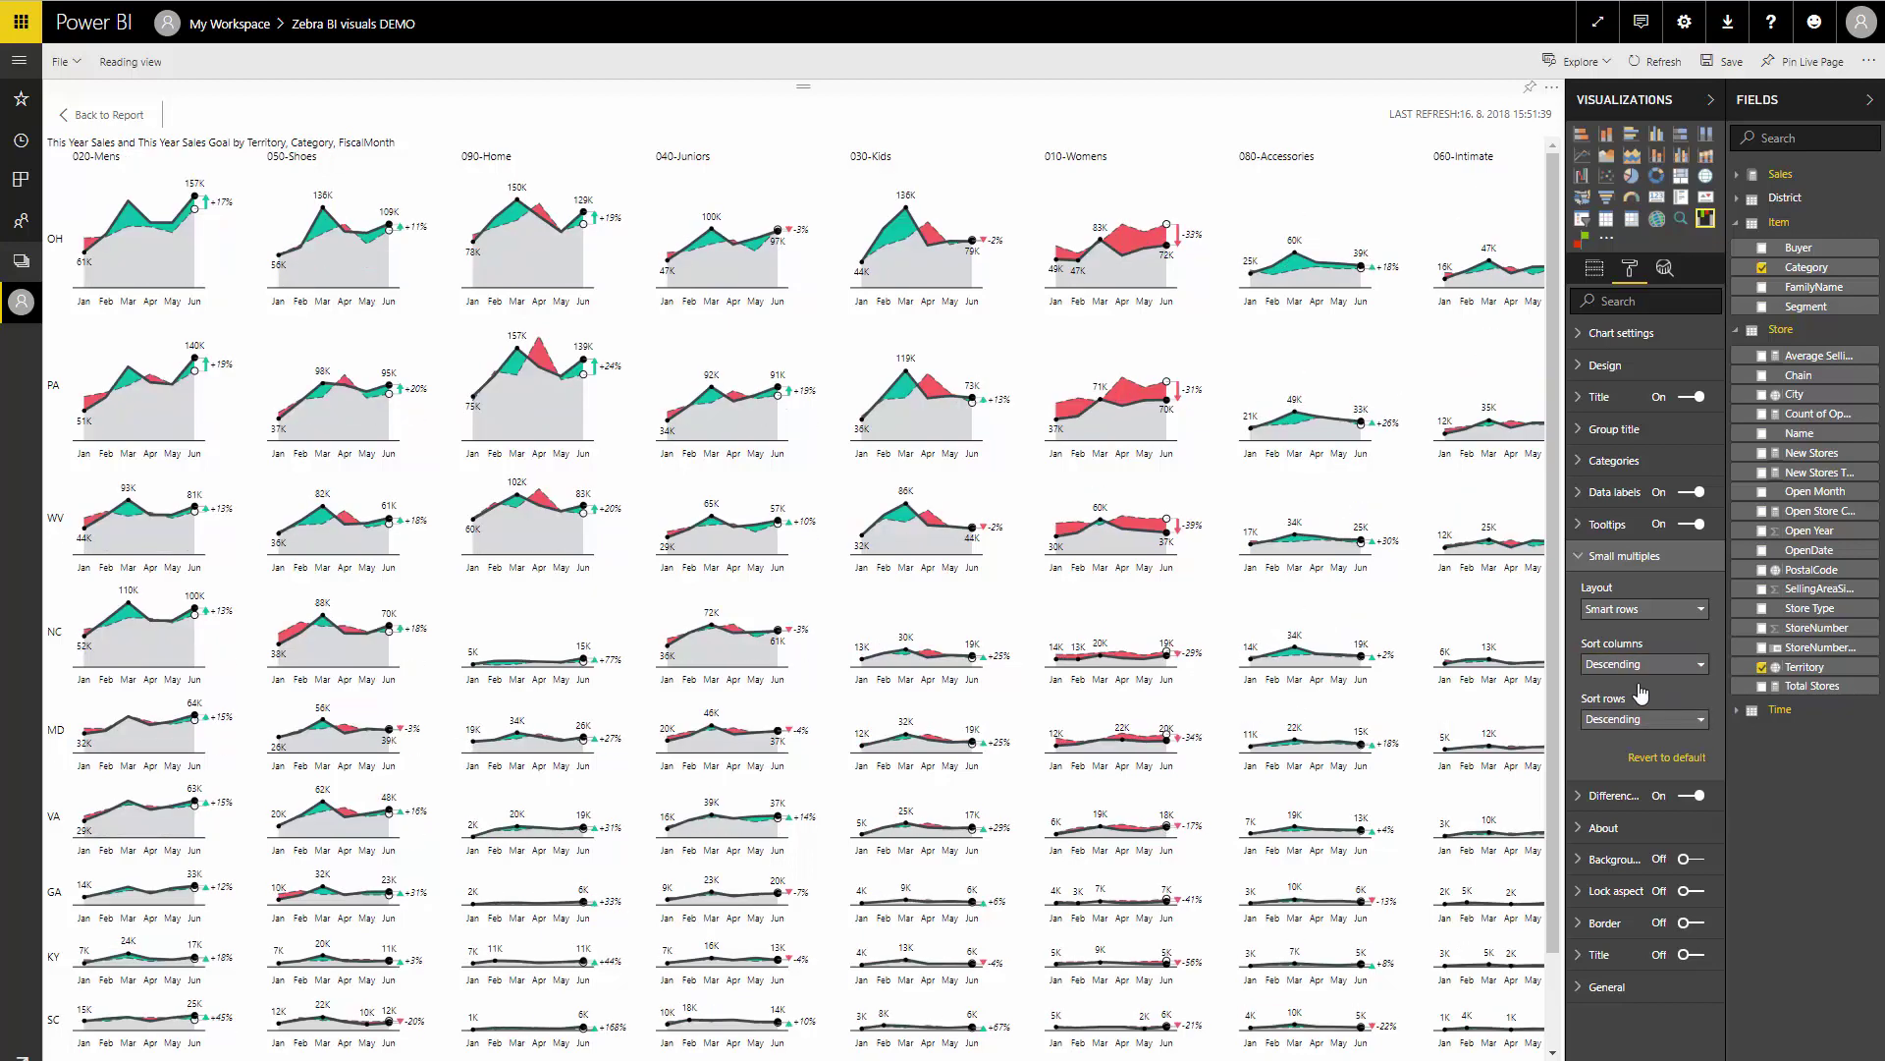